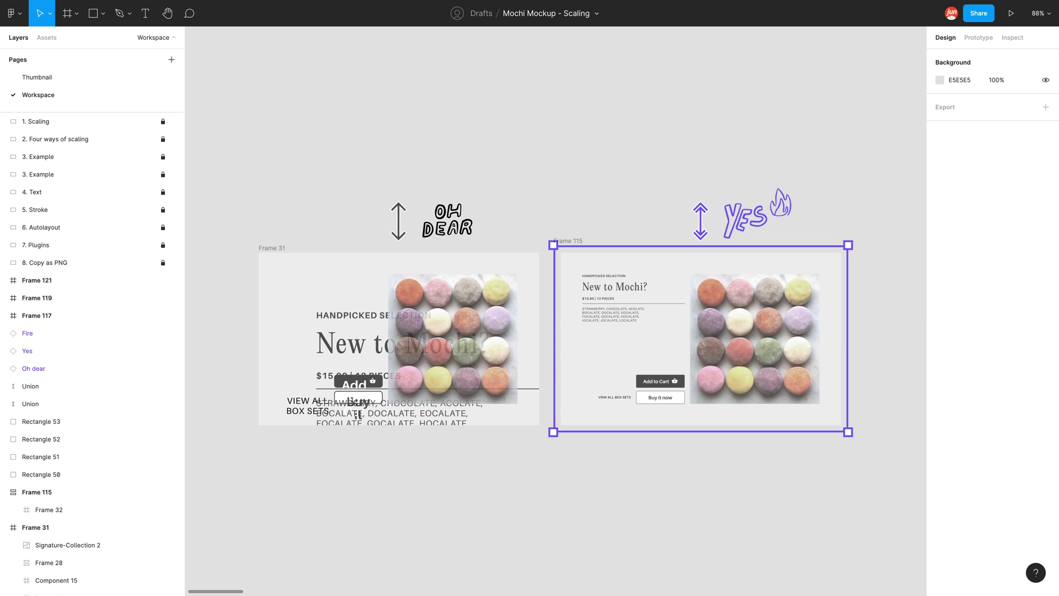
- Scroll right past the two Mochi card frames to an empty stretch of canvas
scroll(410, 380, "right", 10)
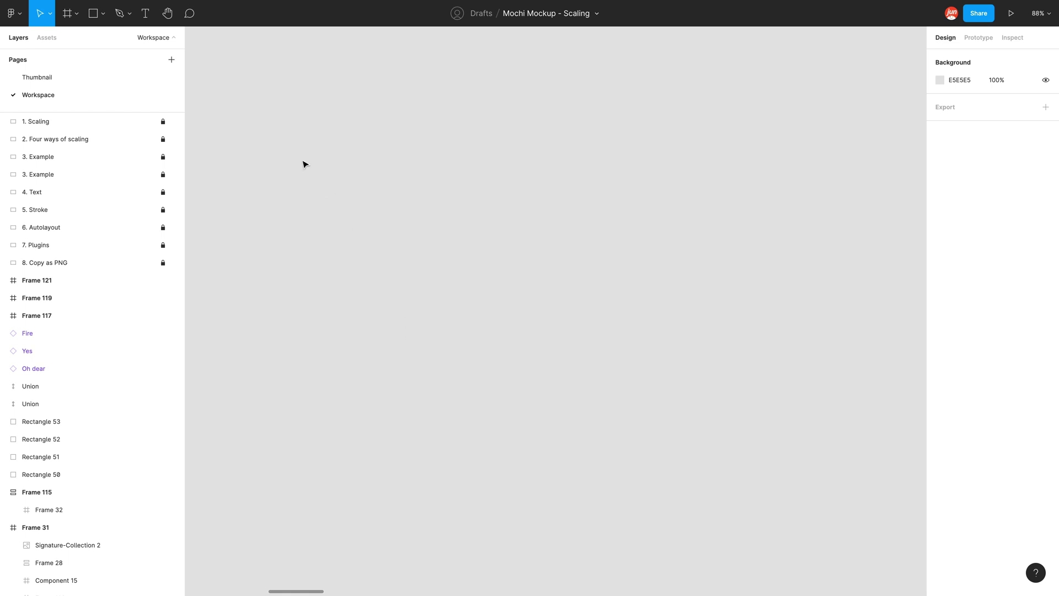
- Place a 100×100 rectangle, move it up-left, and drag its corner out to 464×464
left_click(93, 13)
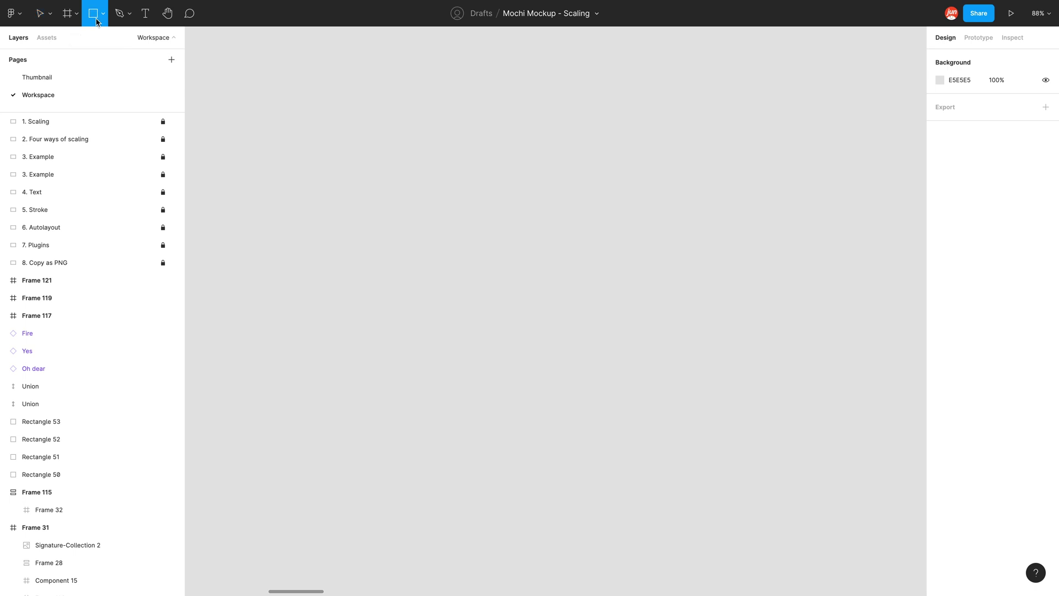
left_click(481, 297)
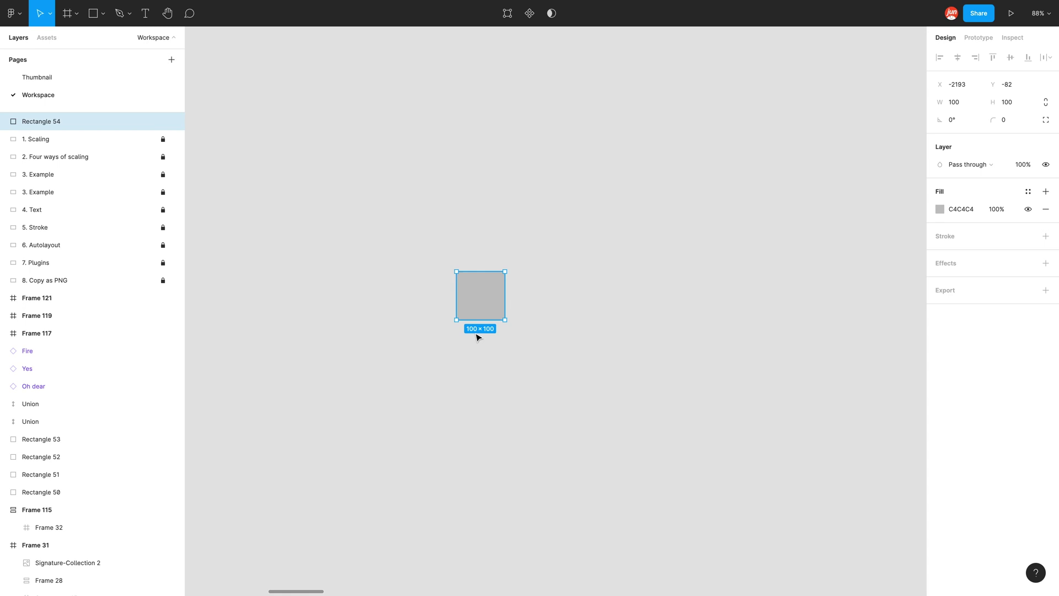
left_click_drag(487, 308, 437, 224)
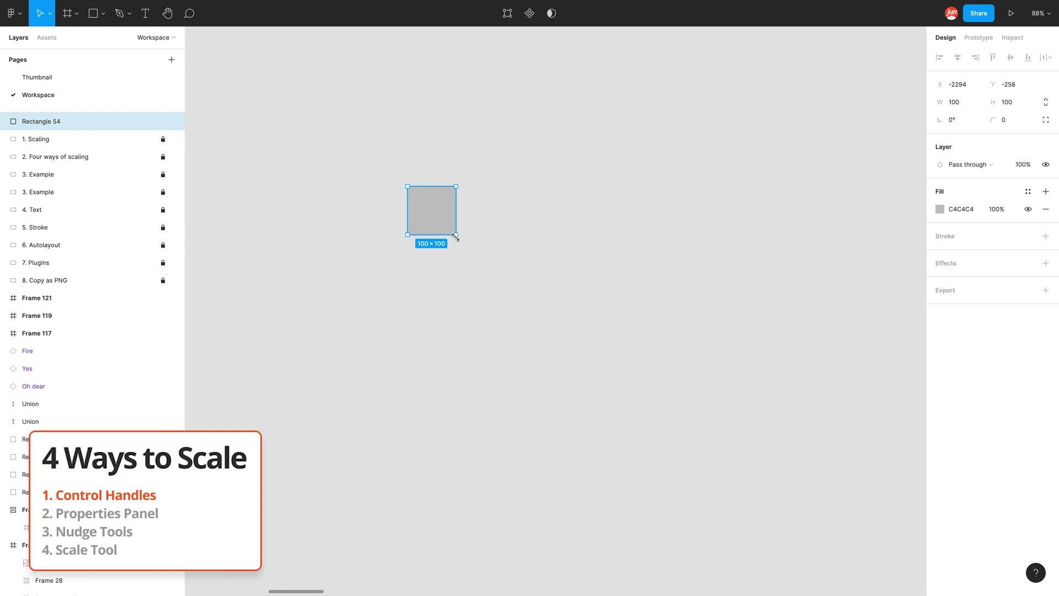
left_click_drag(456, 236, 632, 359)
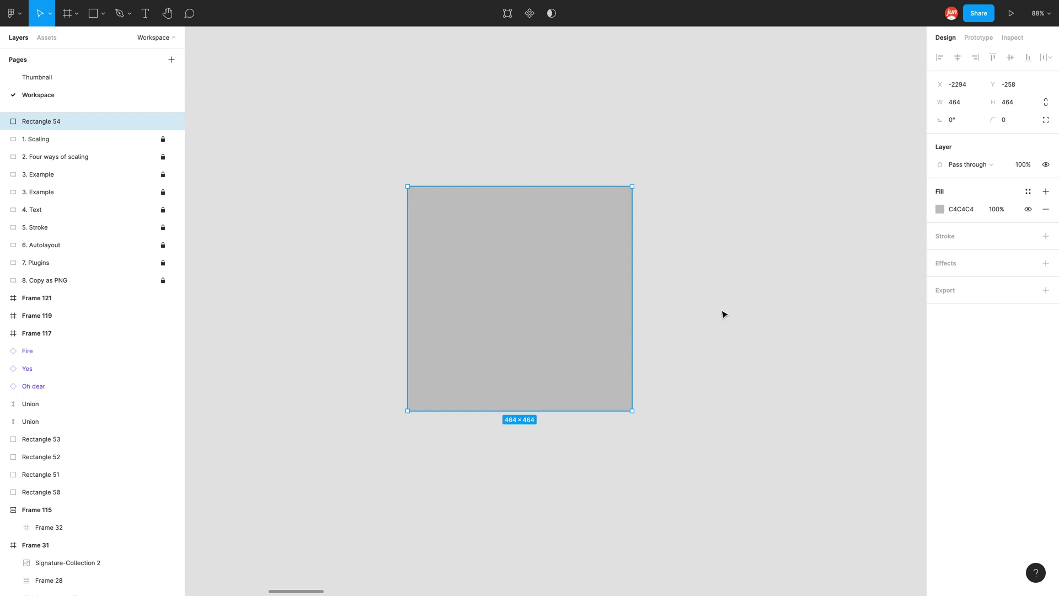
- Set the rectangle's width and height to 500×500
left_click(963, 104)
type("500")
key("Tab")
type("500")
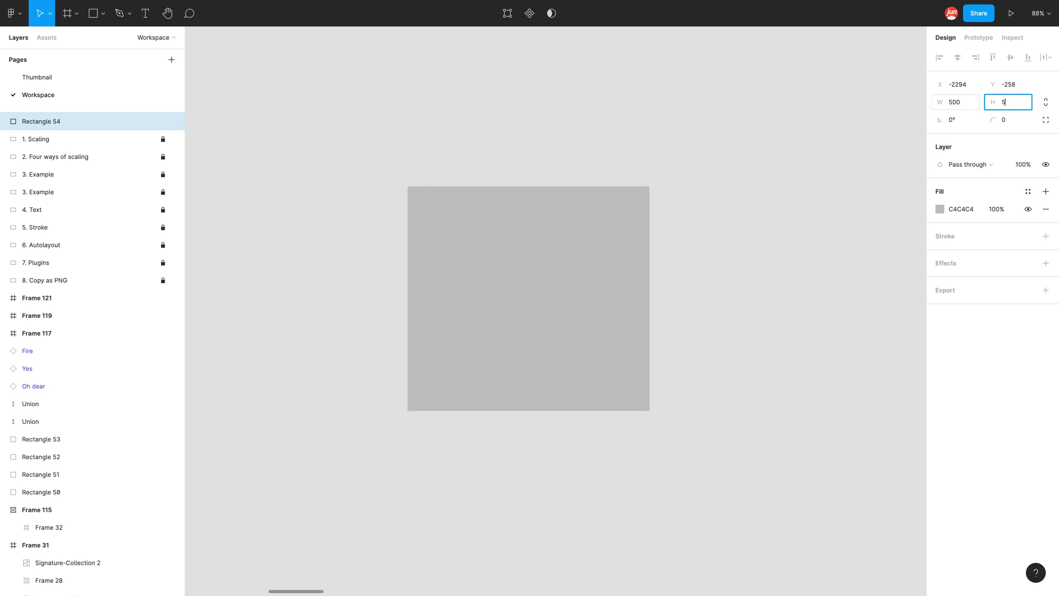
key("Return")
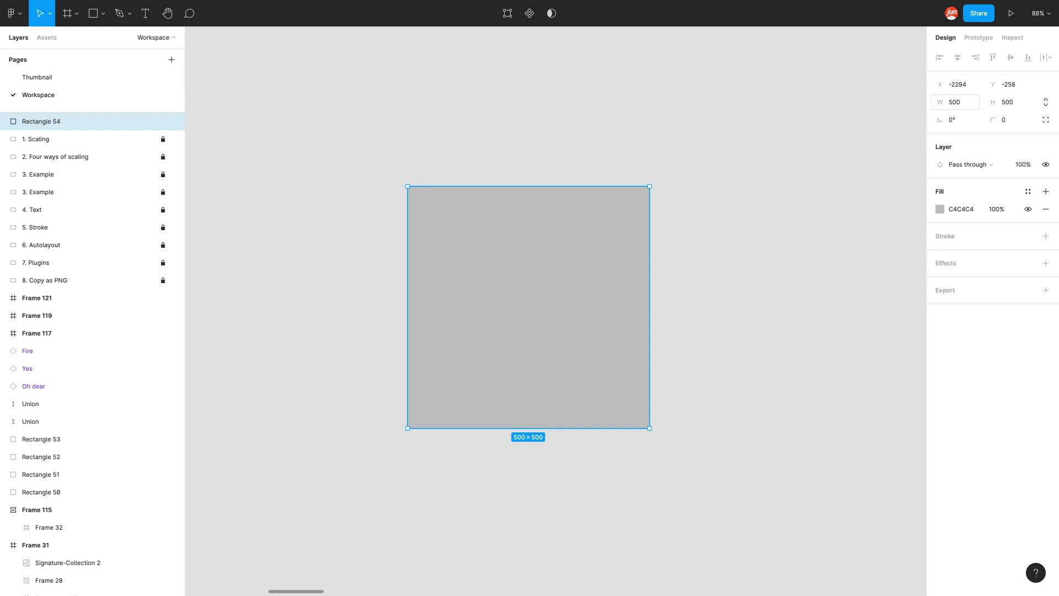
- Constrain proportions, shrink the rectangle to 400×400, and nudge it slightly down-right
left_click(1045, 105)
type("400")
key("Return")
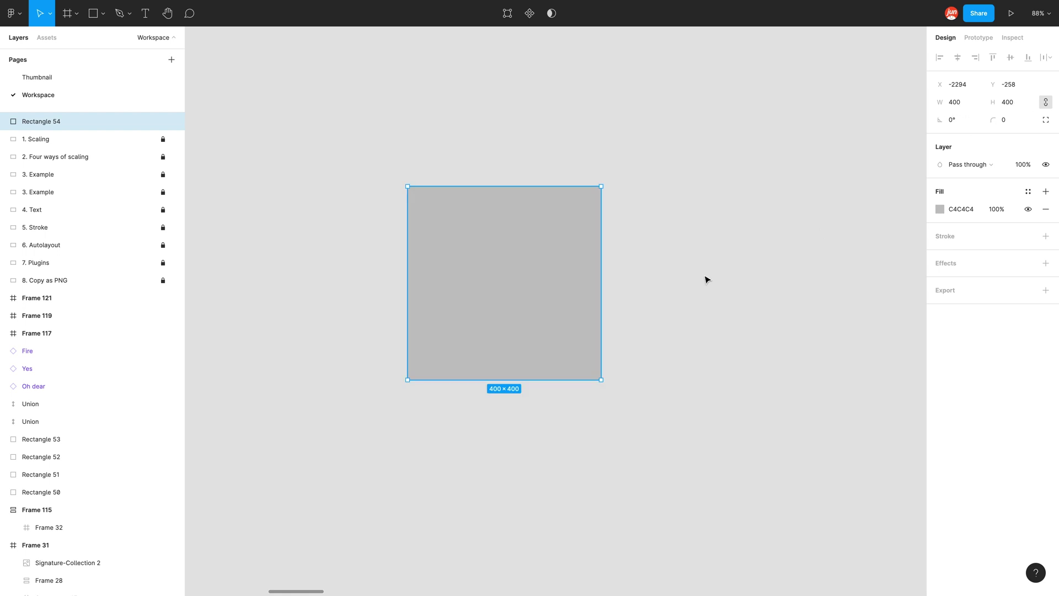
left_click_drag(538, 271, 568, 294)
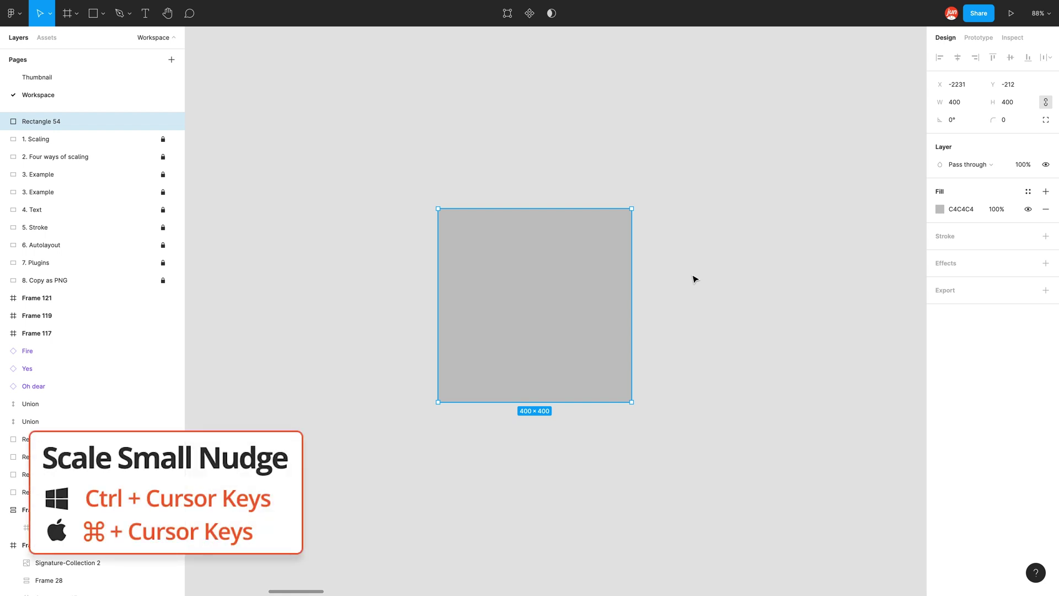
- Resize the rectangle in small Ctrl+arrow nudges to about 422 wide by 378 tall
key("ctrl+Right")
key("ctrl+Right")
key("ctrl+Right")
key("ctrl+Right")
key("ctrl+Right")
key("ctrl+Right")
key("ctrl+Right")
key("ctrl+Right")
key("ctrl+Right")
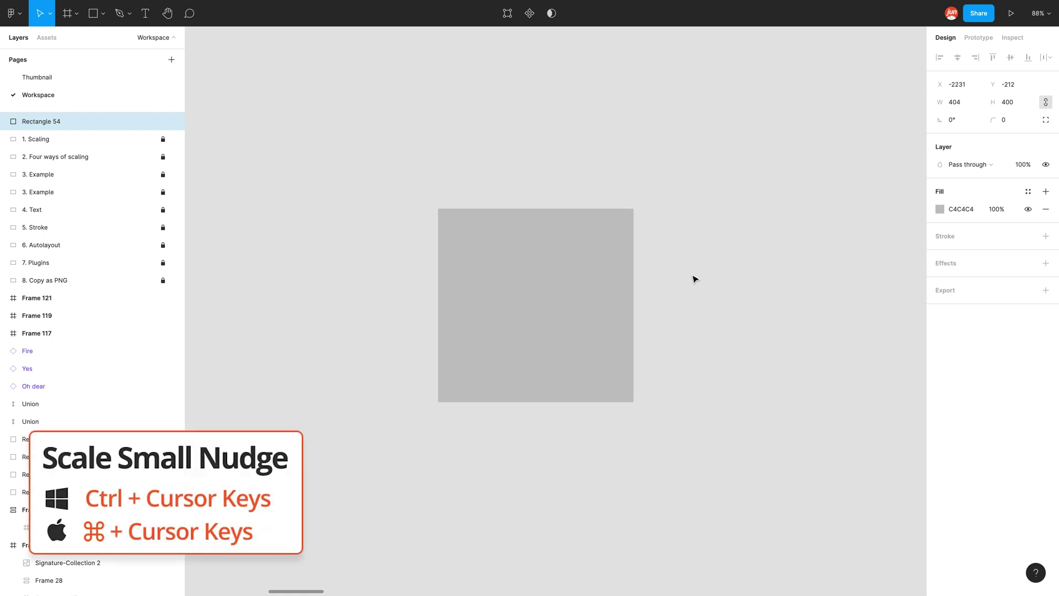
key("ctrl+Down")
key("ctrl+Down")
key("ctrl+Down")
key("ctrl+Down")
key("ctrl+Down")
key("ctrl+Down")
key("ctrl+Down")
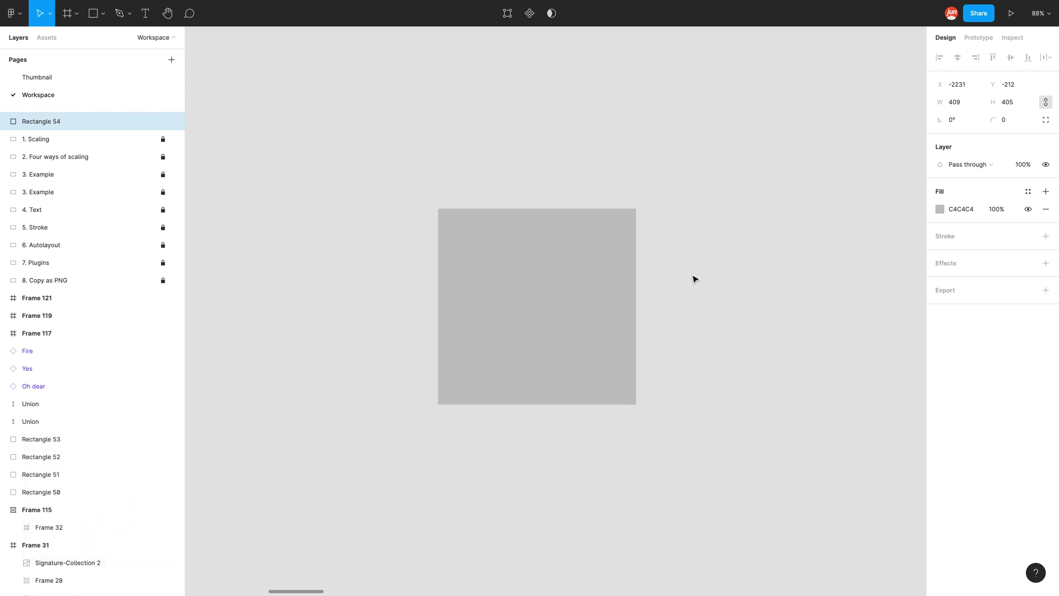
key("ctrl+Left")
key("ctrl+Left")
key("ctrl+Left")
key("ctrl+Left")
key("ctrl+Left")
key("ctrl+Left")
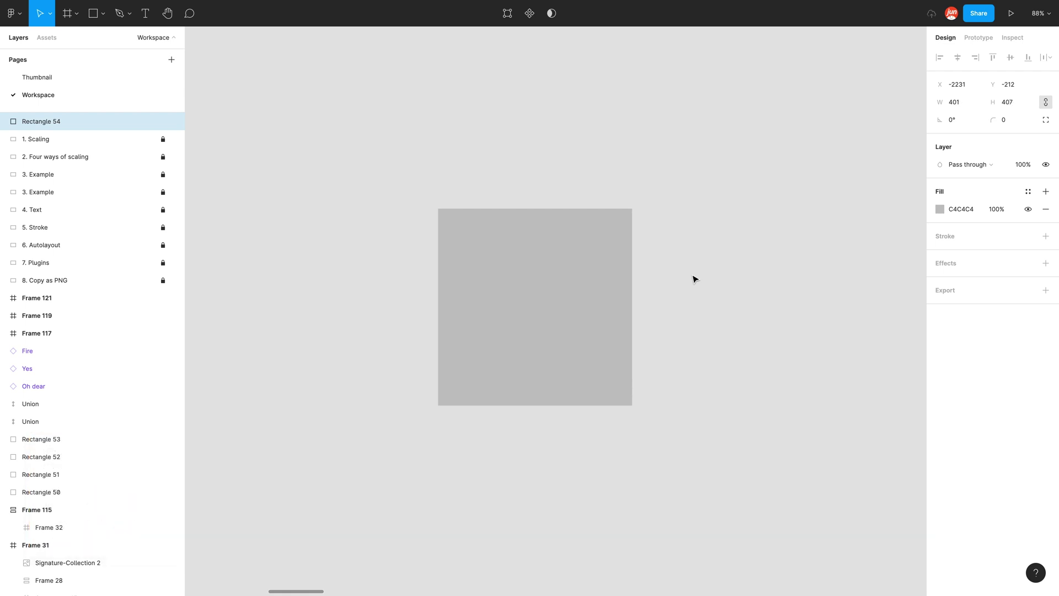
key("ctrl+Right")
key("ctrl+Right")
key("ctrl+Right")
key("ctrl+Right")
key("ctrl+Right")
key("ctrl+Right")
key("ctrl+Right")
key("ctrl+Right")
key("ctrl+Right")
key("ctrl+Right")
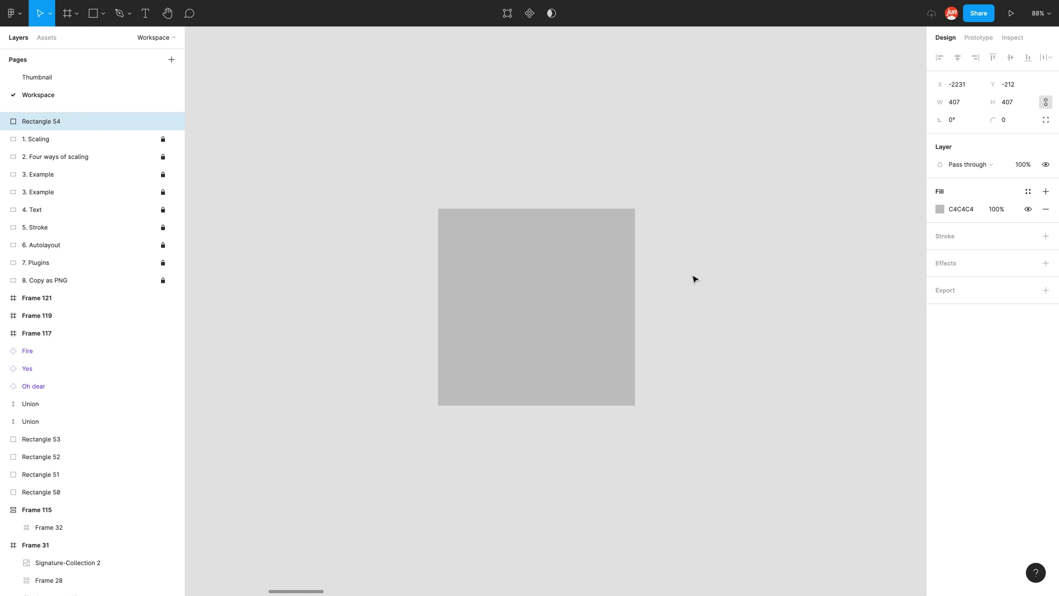
key("ctrl+Right")
key("ctrl+Right")
key("ctrl+Right")
key("ctrl+Right")
key("ctrl+Right")
key("ctrl+Right")
key("ctrl+Right")
key("ctrl+Right")
key("ctrl+Right")
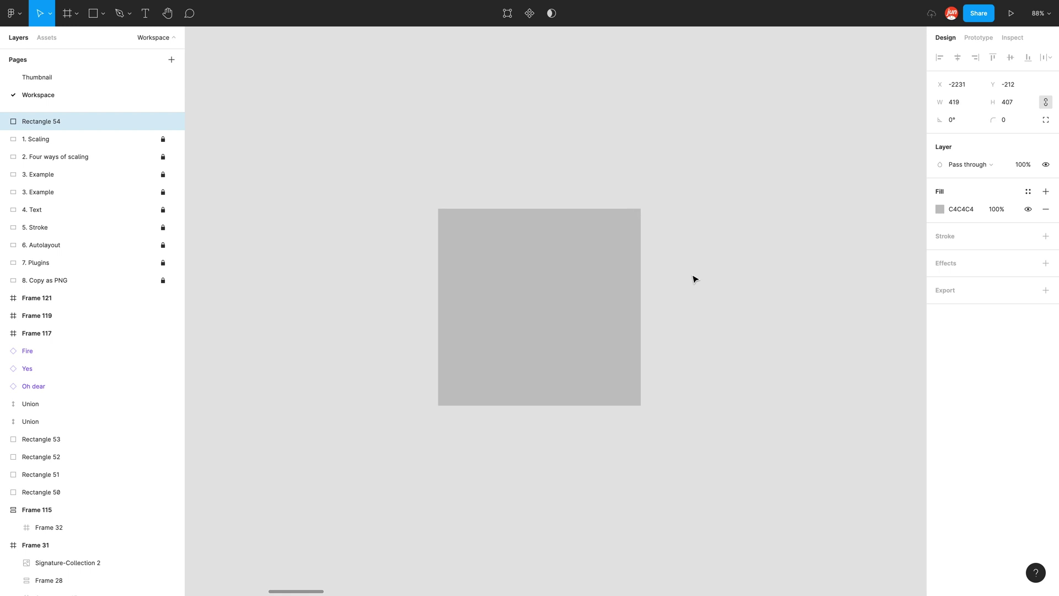
key("ctrl+Up")
key("ctrl+Up")
key("ctrl+Up")
key("ctrl+Up")
key("ctrl+Up")
key("ctrl+Up")
key("ctrl+Up")
key("ctrl+Up")
key("ctrl+Up")
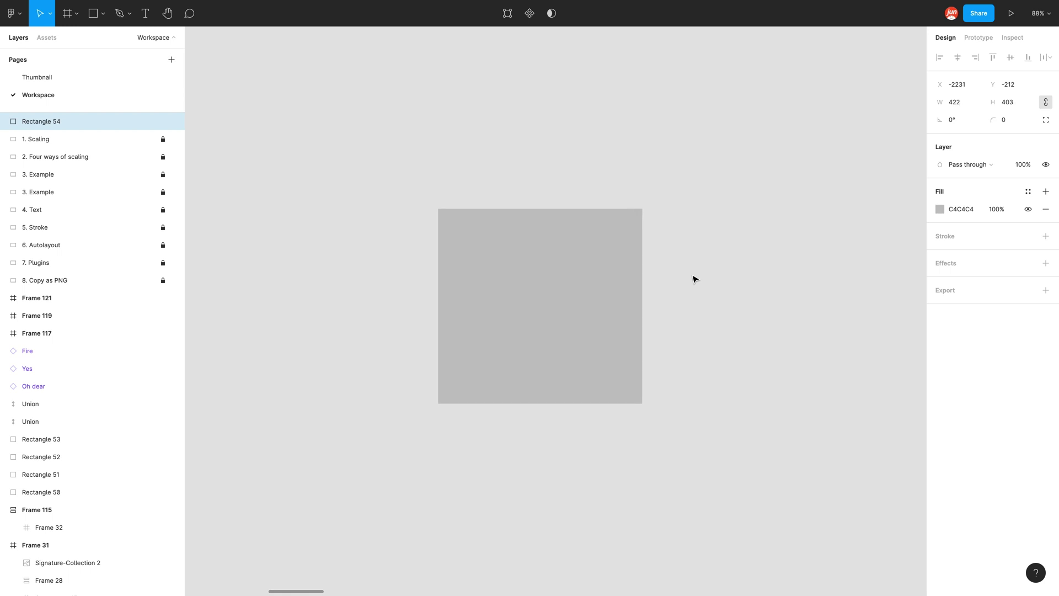
key("ctrl+Up")
key("ctrl+Up")
key("ctrl+Up")
key("ctrl+Up")
key("ctrl+Up")
key("ctrl+Up")
key("ctrl+Up")
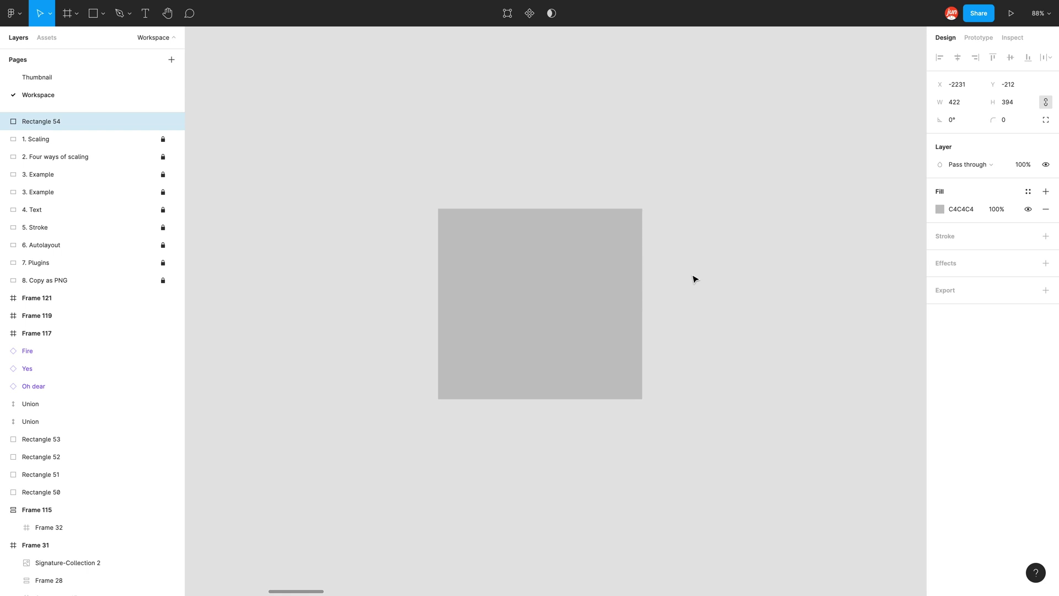
key("ctrl+Up")
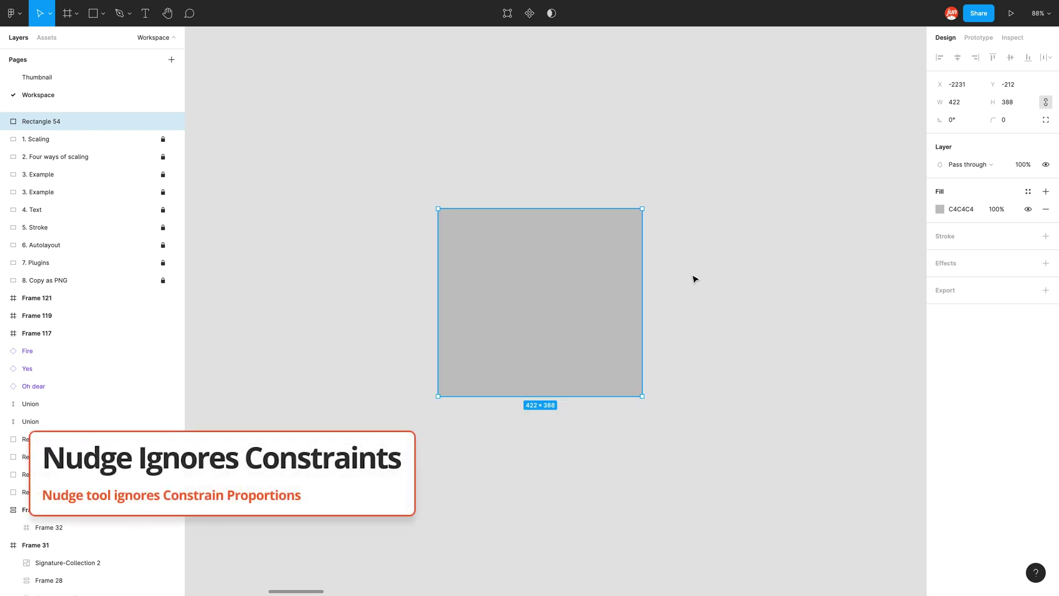
key("ctrl+Up")
key("ctrl+Up")
key("ctrl+Up")
key("ctrl+Up")
key("ctrl+Up")
key("ctrl+Up")
key("ctrl+Up")
key("ctrl+Up")
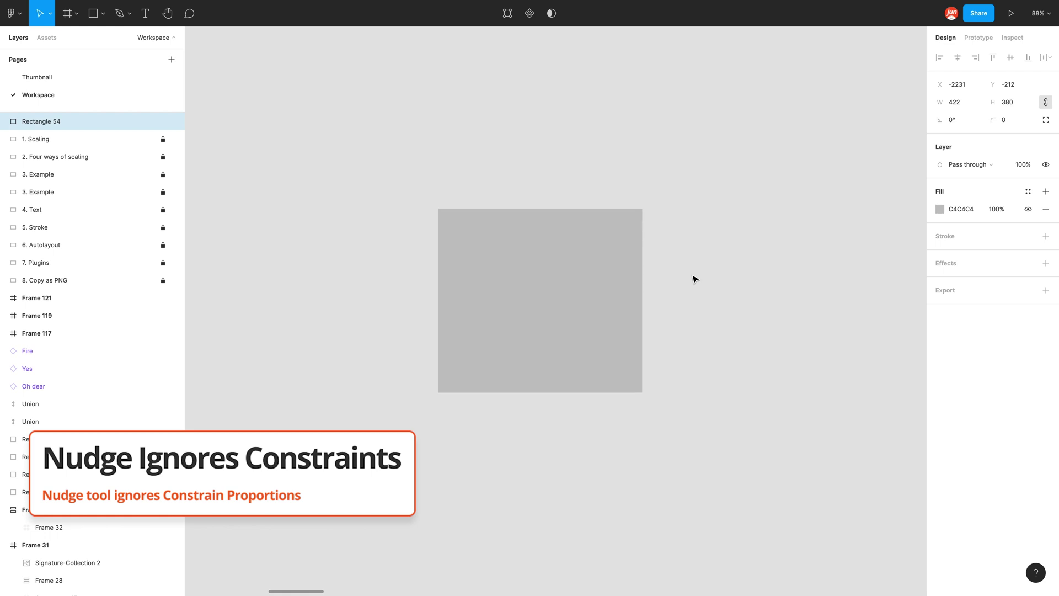
key("ctrl+Up")
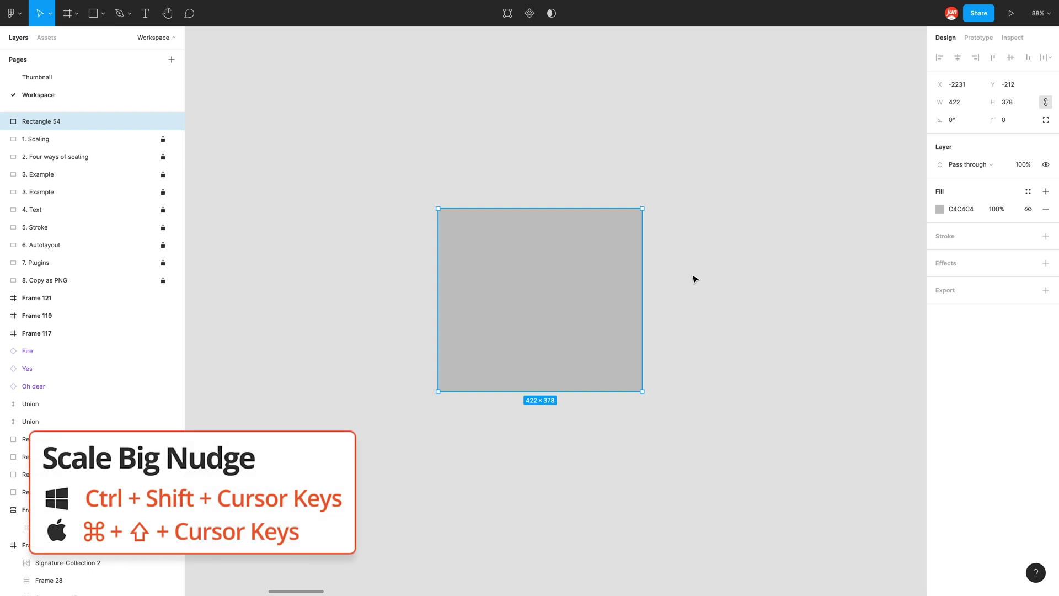
- Resize the rectangle in big Ctrl+Shift+arrow nudges to 372 wide by 428 tall
key("ctrl+shift+Right")
key("ctrl+shift+Right")
key("ctrl+shift+Right")
key("ctrl+shift+Right")
key("ctrl+shift+Right")
key("ctrl+shift+Right")
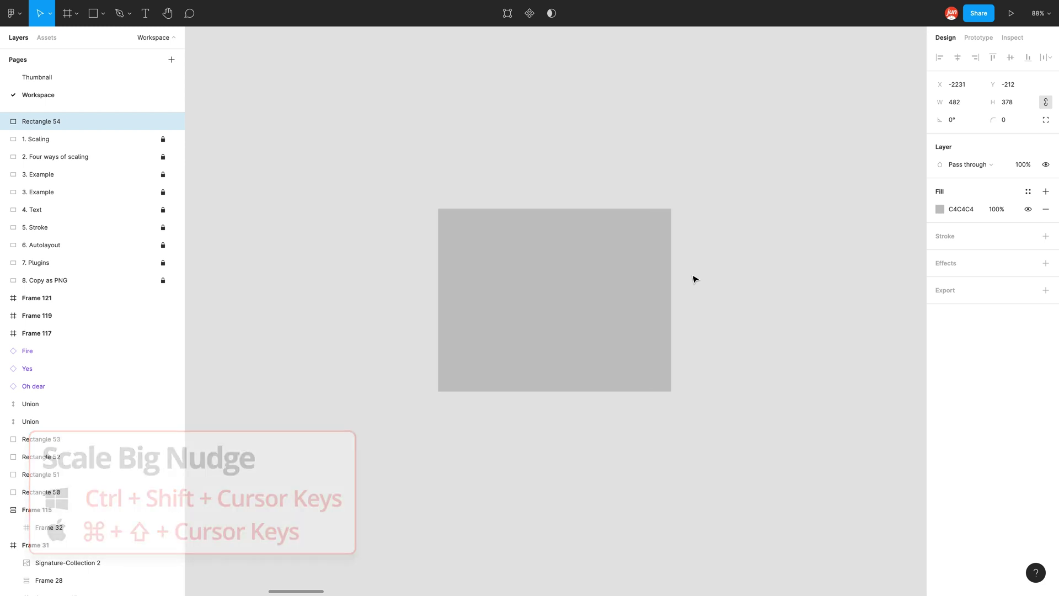
key("ctrl+shift+Left")
key("ctrl+shift+Left")
key("ctrl+shift+Left")
key("ctrl+shift+Left")
key("ctrl+shift+Left")
key("ctrl+shift+Left")
key("ctrl+shift+Left")
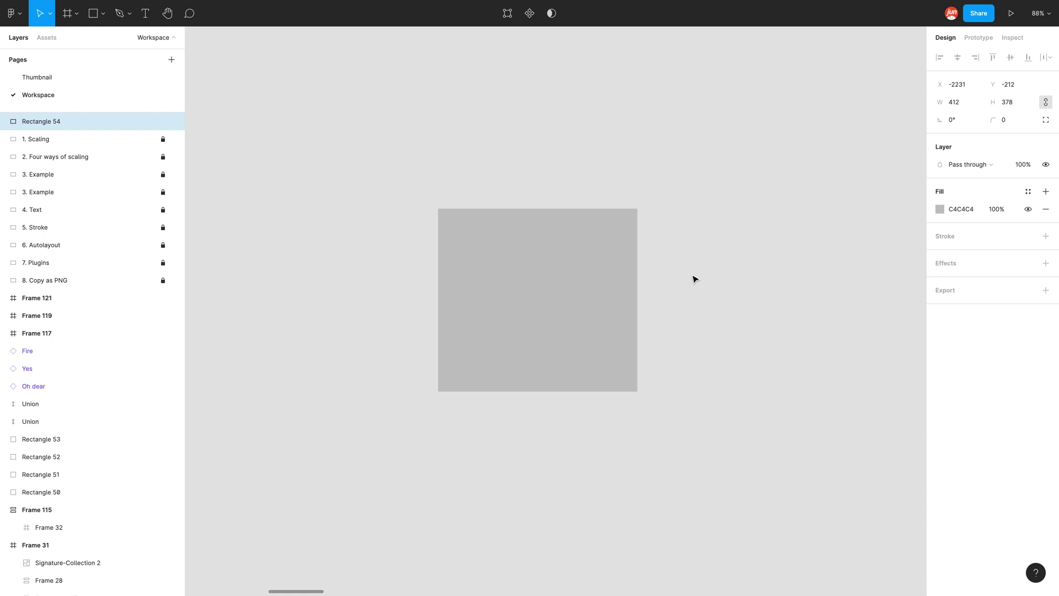
key("ctrl+shift+Left")
key("ctrl+shift+Left")
key("ctrl+shift+Left")
key("ctrl+shift+Left")
key("ctrl+shift+Up")
key("ctrl+shift+Up")
key("ctrl+shift+Up")
key("ctrl+shift+Up")
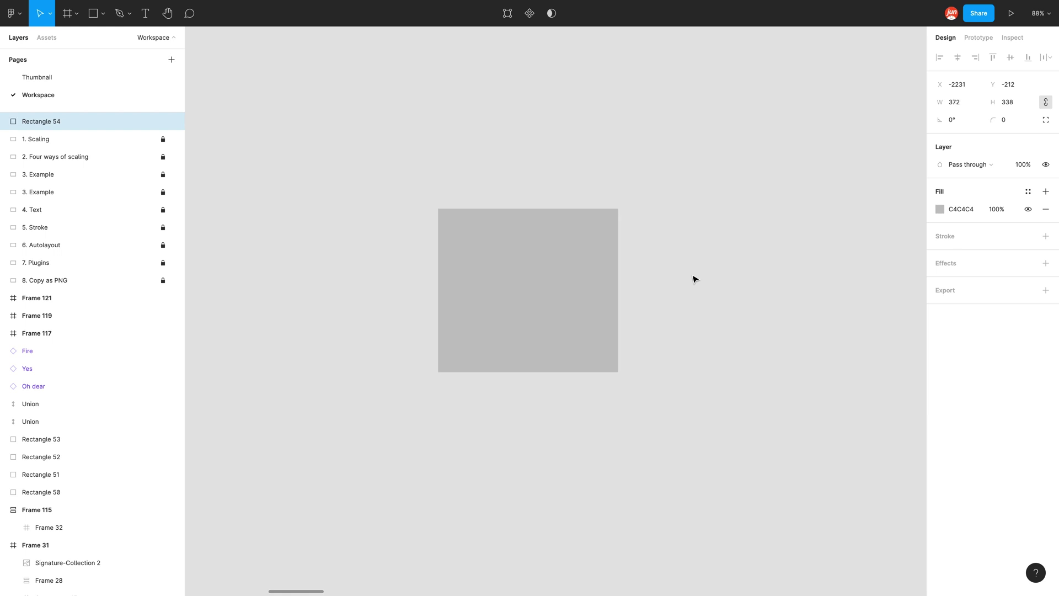
key("ctrl+shift+Down")
key("ctrl+shift+Down")
key("ctrl+shift+Down")
key("ctrl+shift+Down")
key("ctrl+shift+Down")
key("ctrl+shift+Down")
key("ctrl+shift+Down")
key("ctrl+shift+Down")
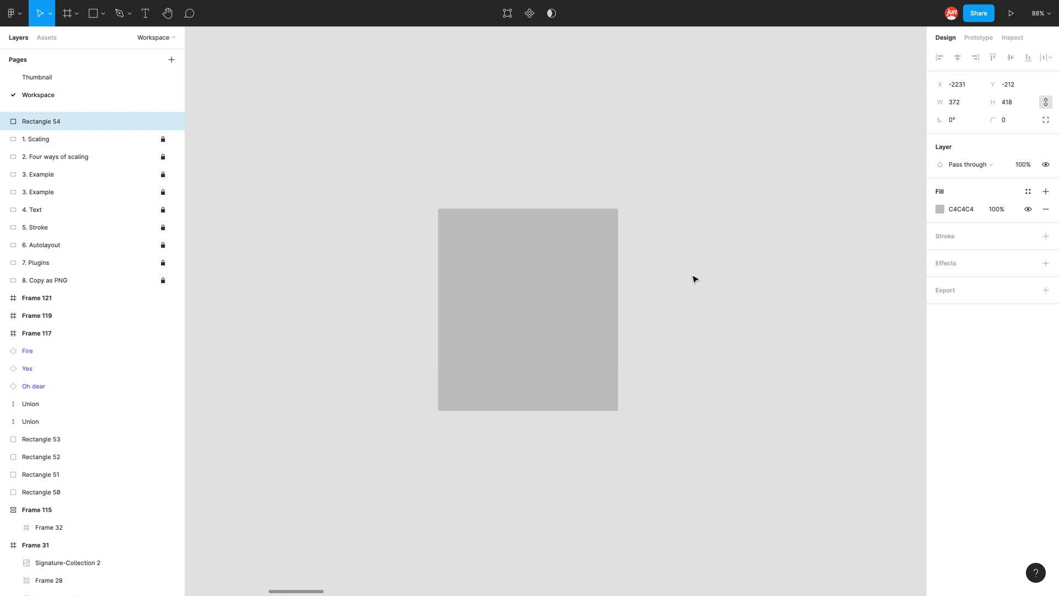
key("ctrl+shift+Down")
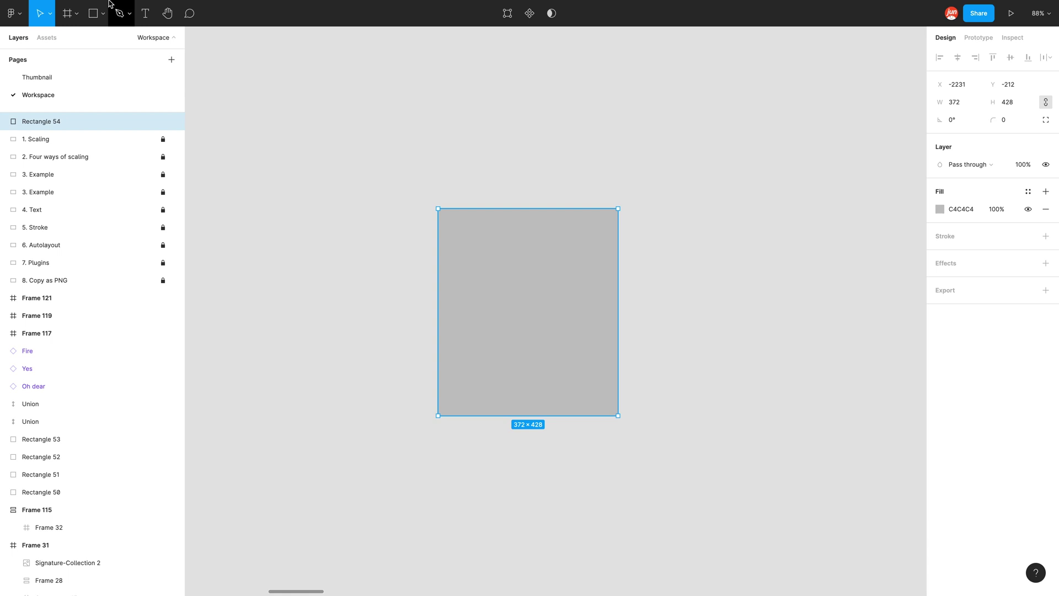
left_click(71, 7)
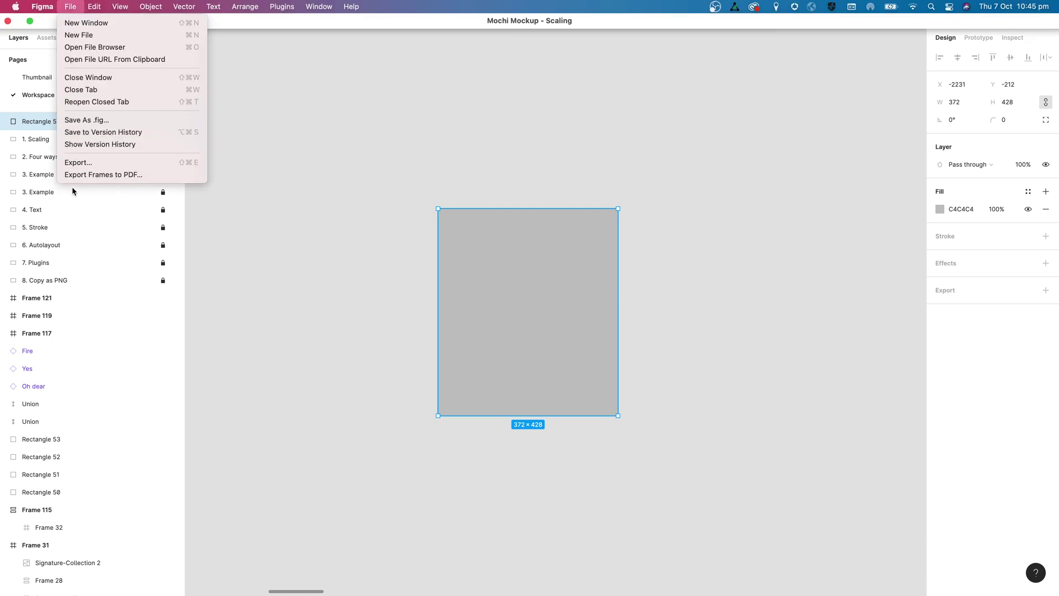
left_click(288, 184)
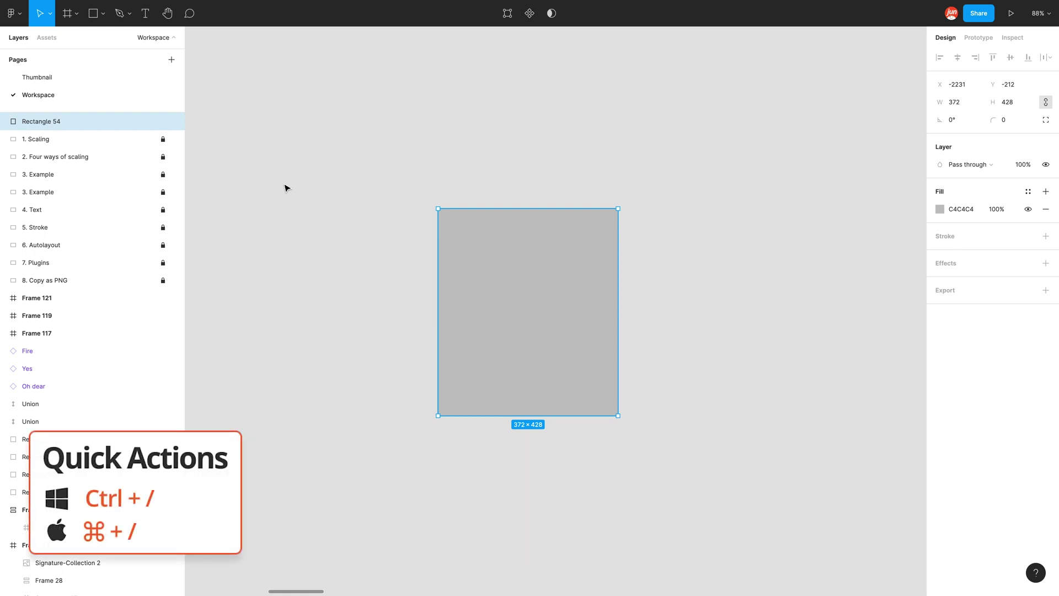
key("ctrl+slash")
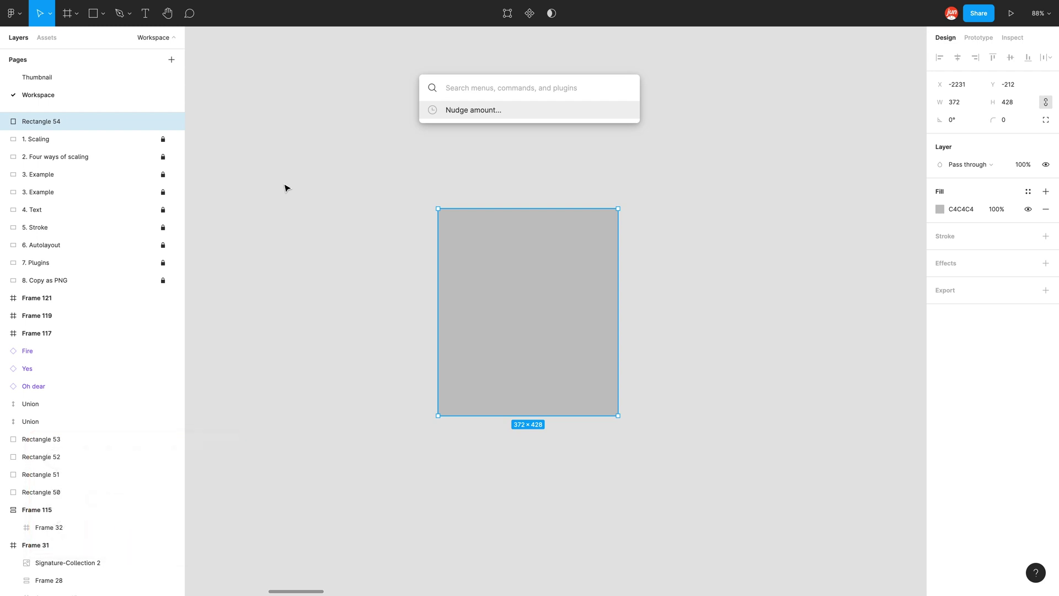
type("nudge")
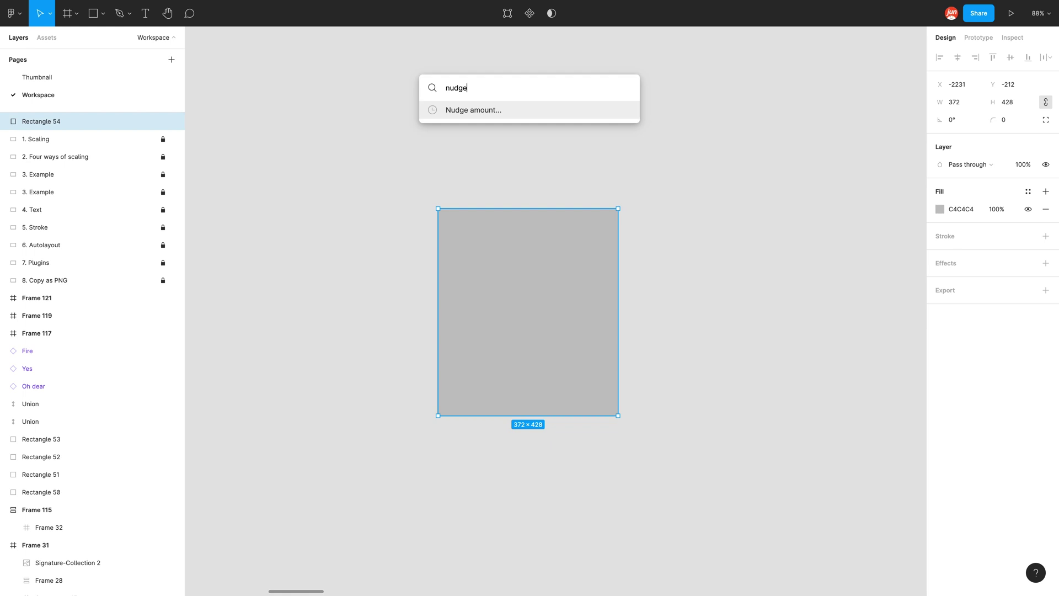
left_click(460, 111)
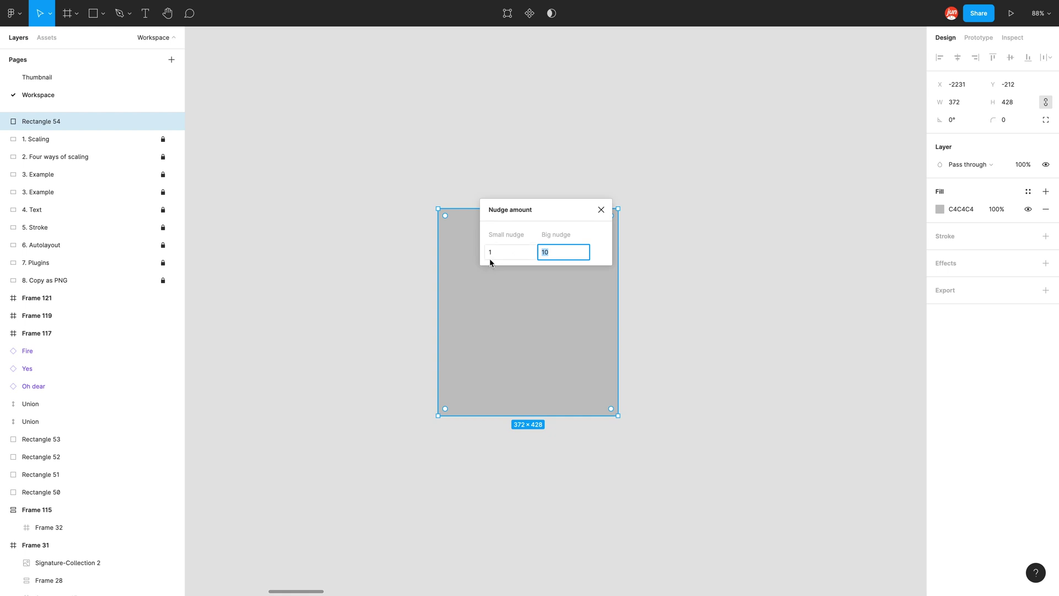
left_click(601, 238)
- Close the nudge settings, reselect the grey rectangle, and drag it up and left
left_click(601, 210)
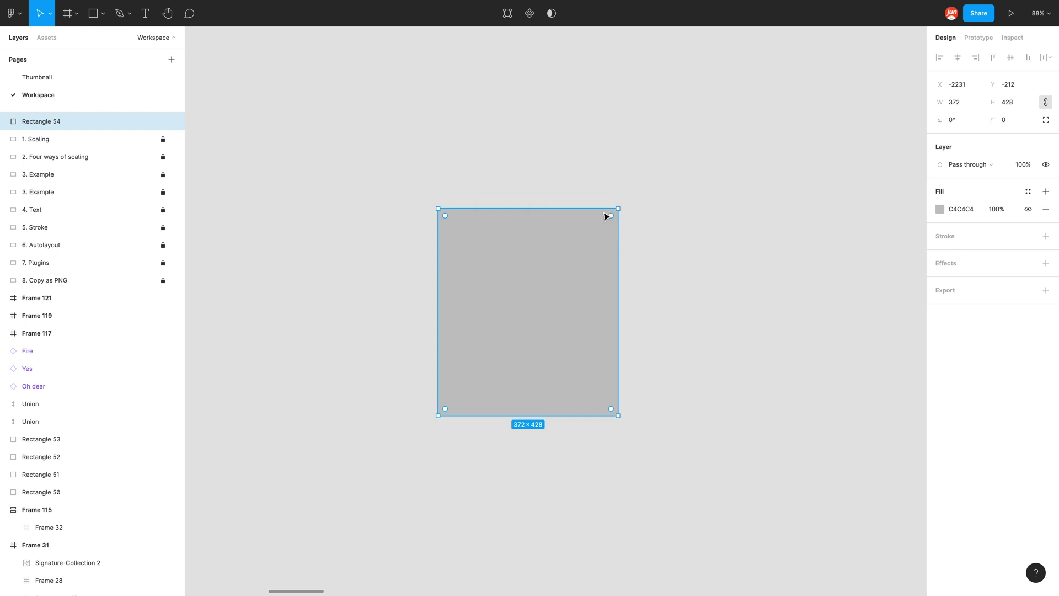
left_click(596, 191)
left_click(570, 222)
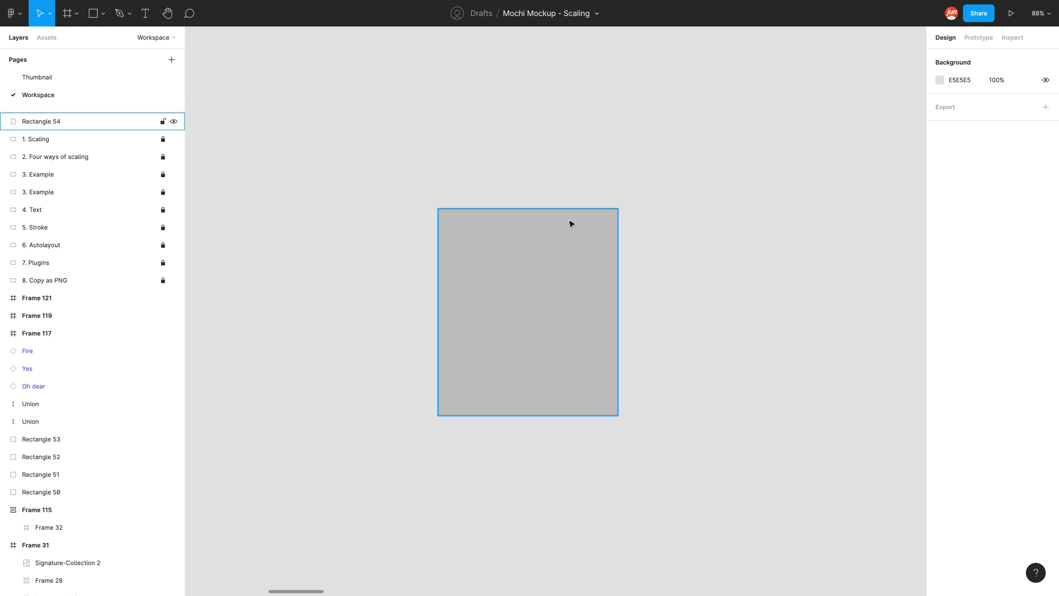
left_click_drag(561, 244, 441, 145)
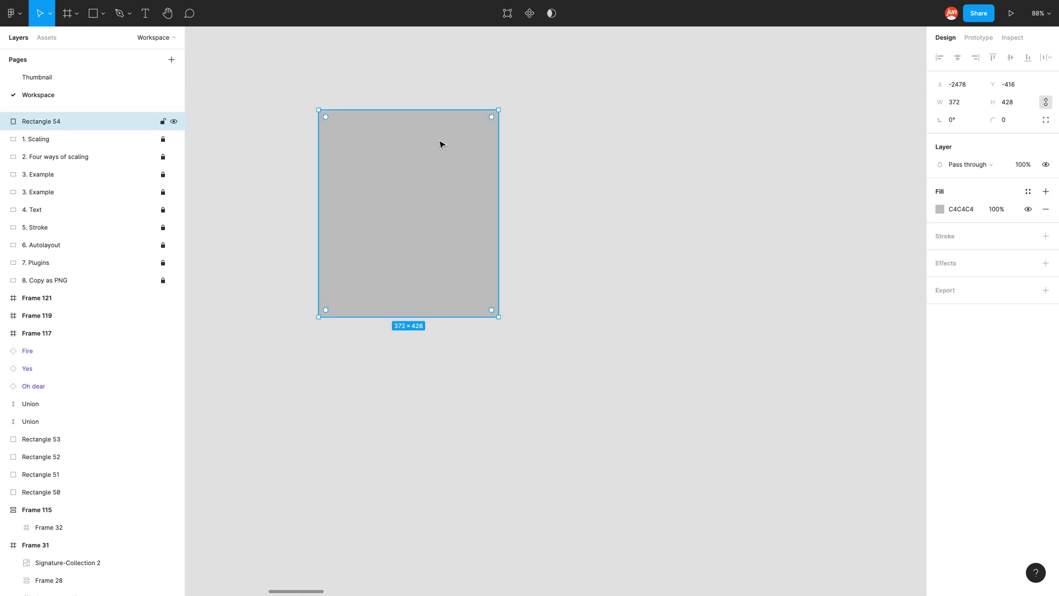
- Scale the rectangle proportionally to 341×392.33 with the Scale tool, then return to Move
left_click(51, 18)
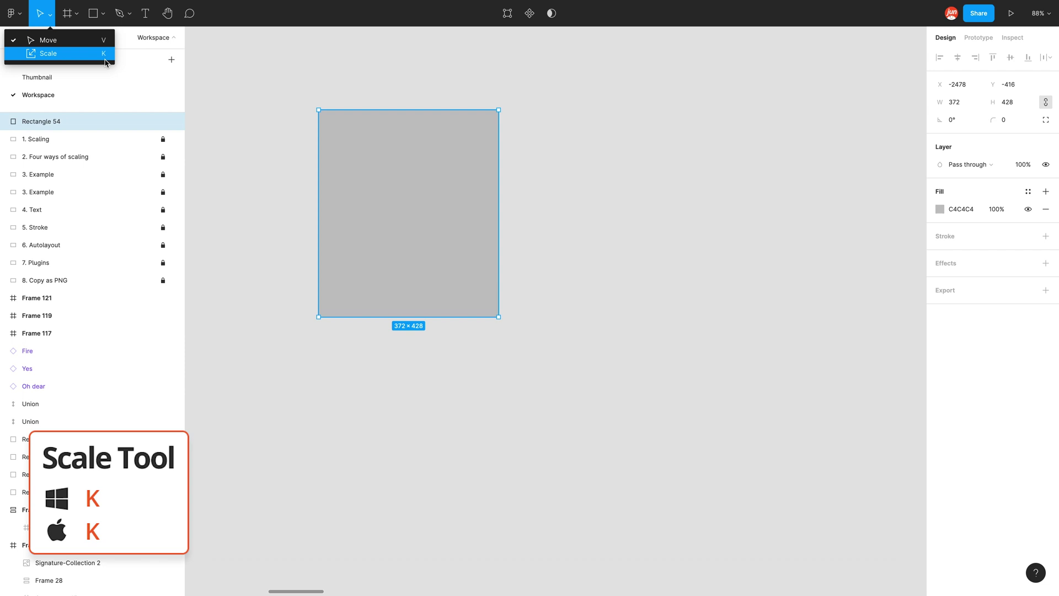
left_click(73, 57)
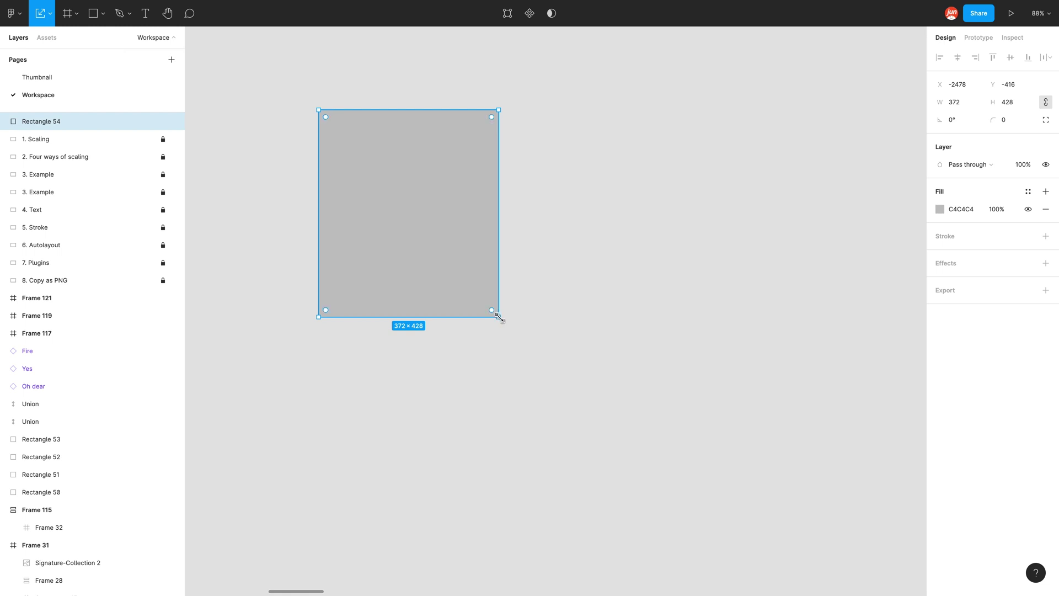
left_click_drag(500, 318, 484, 285)
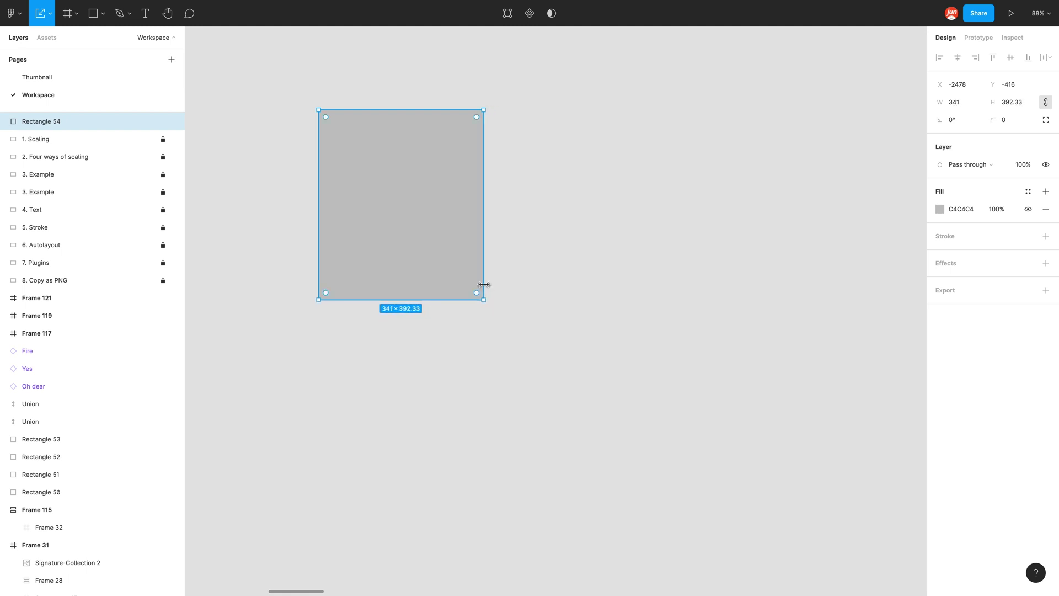
left_click(50, 18)
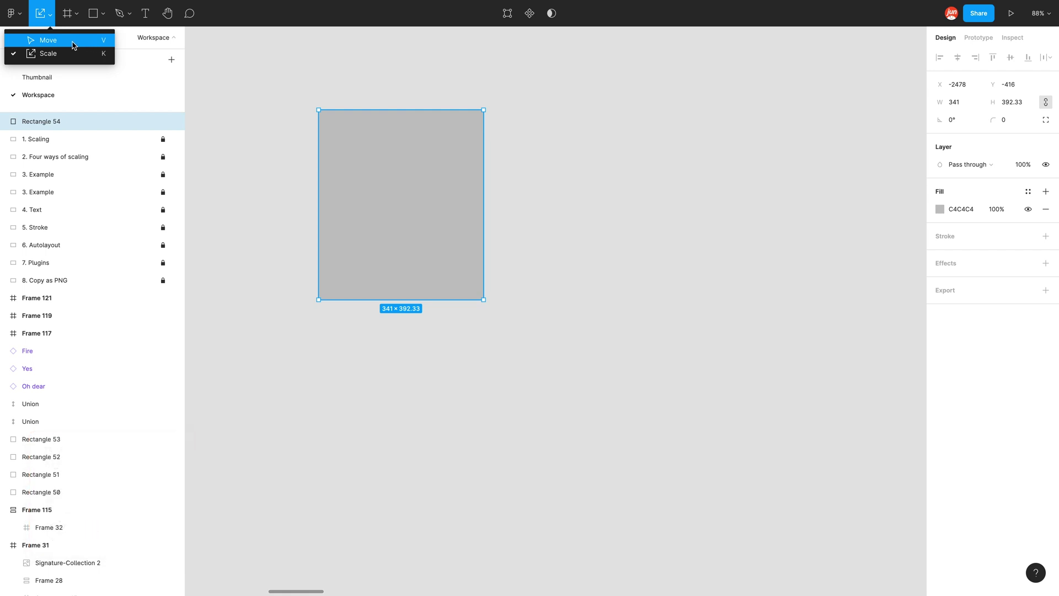
left_click(72, 38)
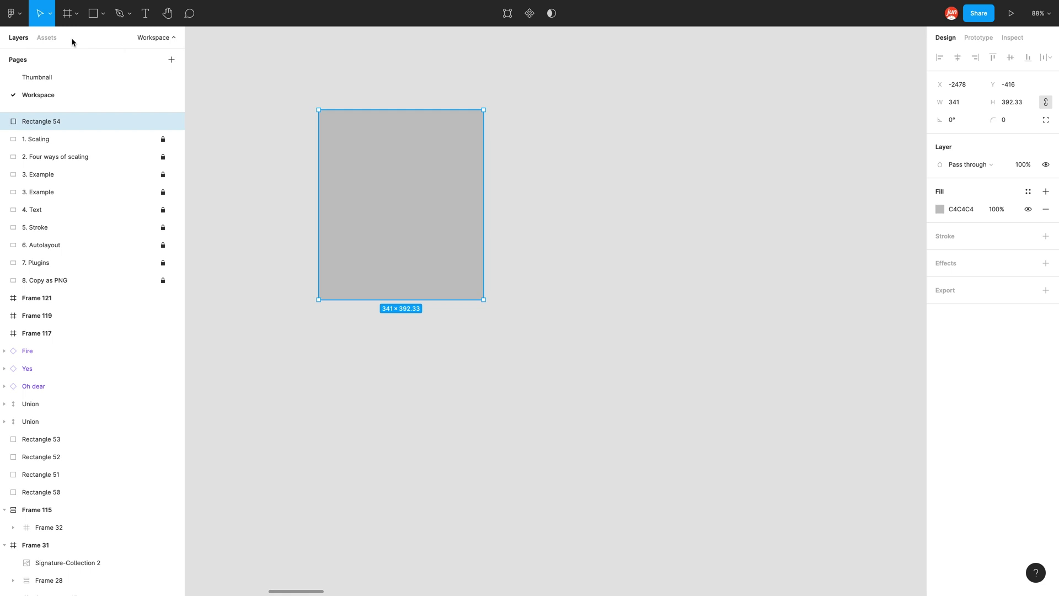
left_click(530, 298)
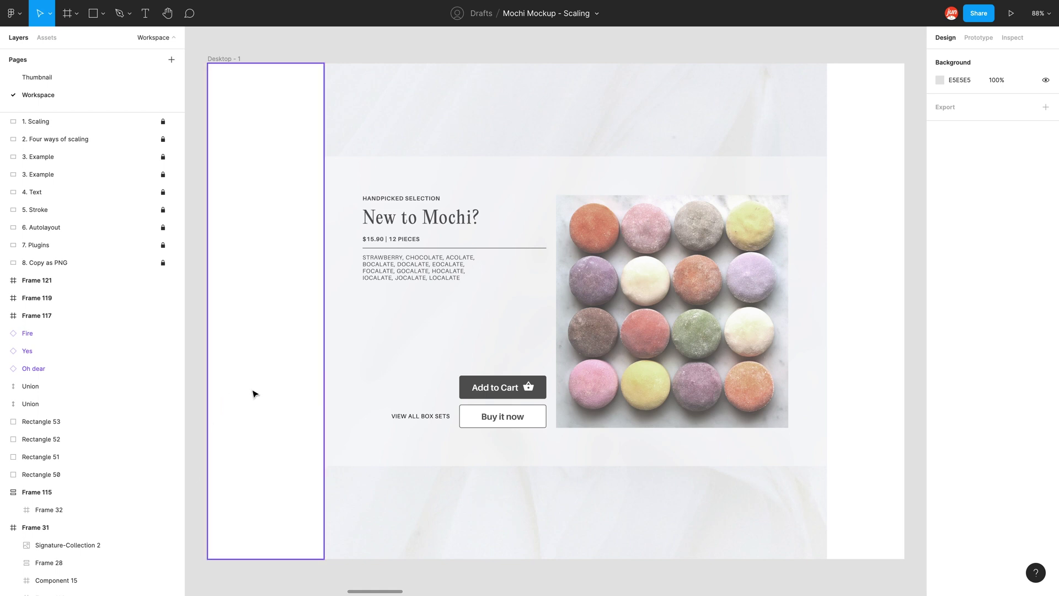
- Zoom out to find the blank 297×210 Frame 117 beside the Mochi banner, then select Frame 122
left_click(340, 456)
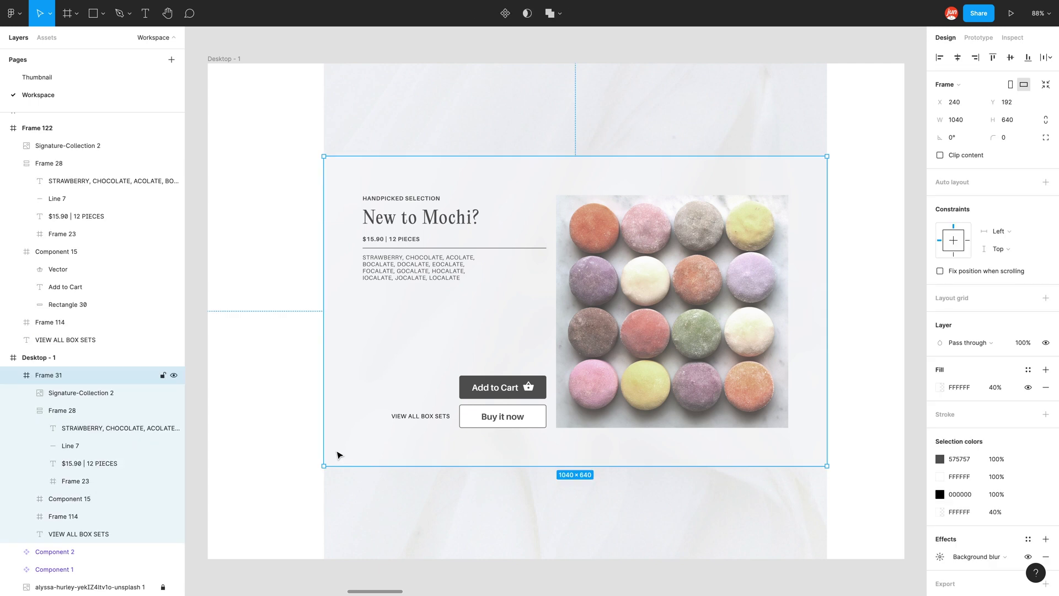
scroll(232, 388, "down", 3)
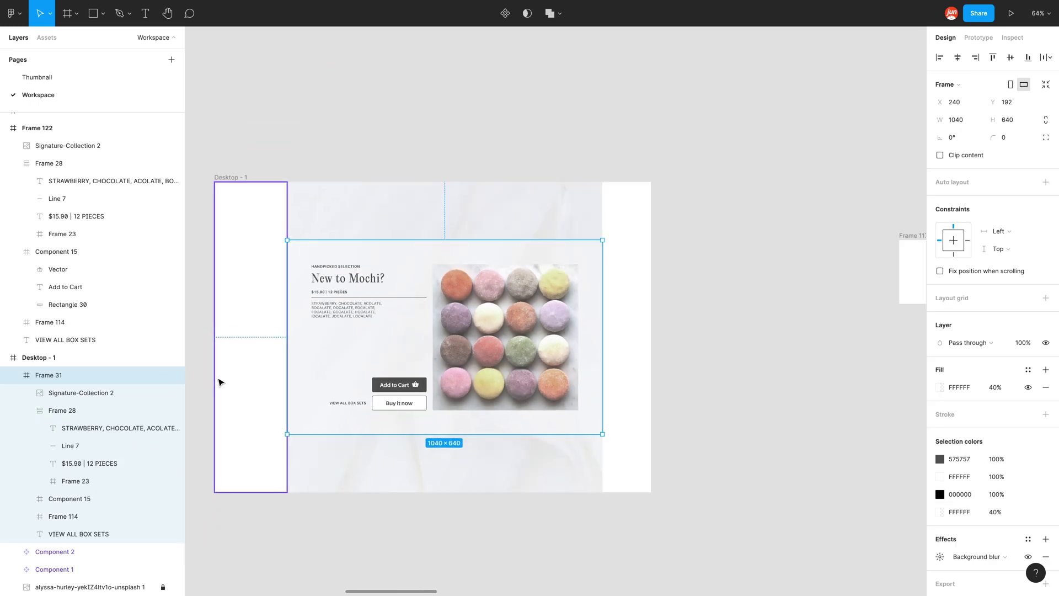
scroll(219, 382, "down", 4)
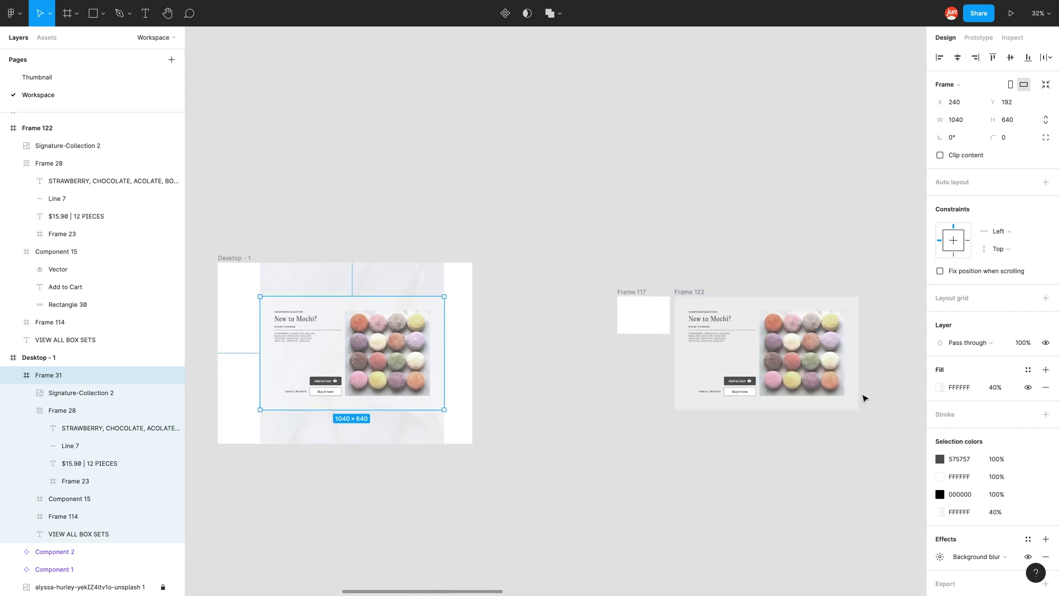
scroll(871, 389, "up", 4)
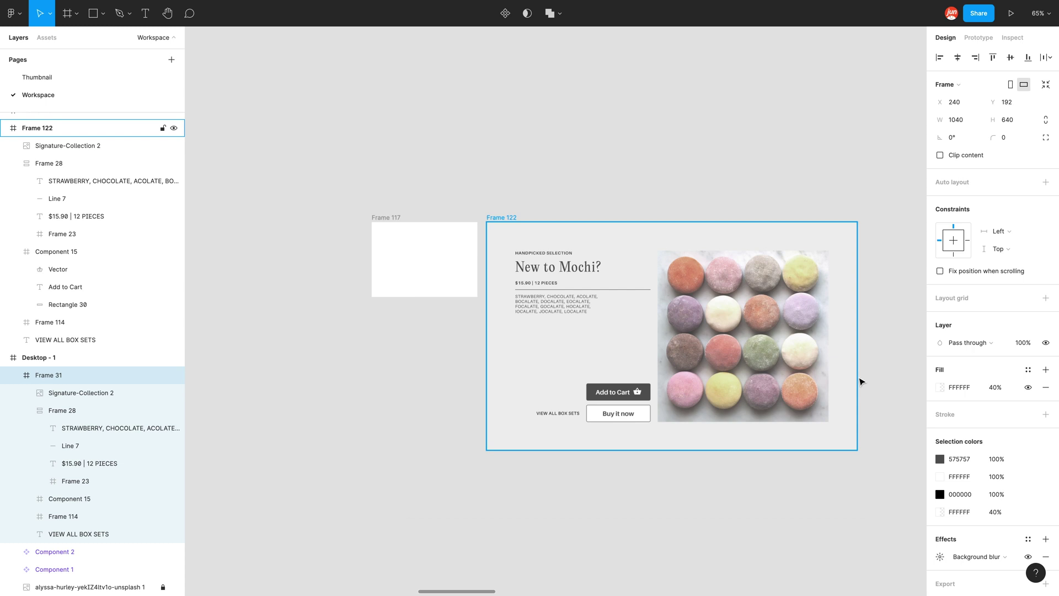
scroll(861, 381, "up", 2)
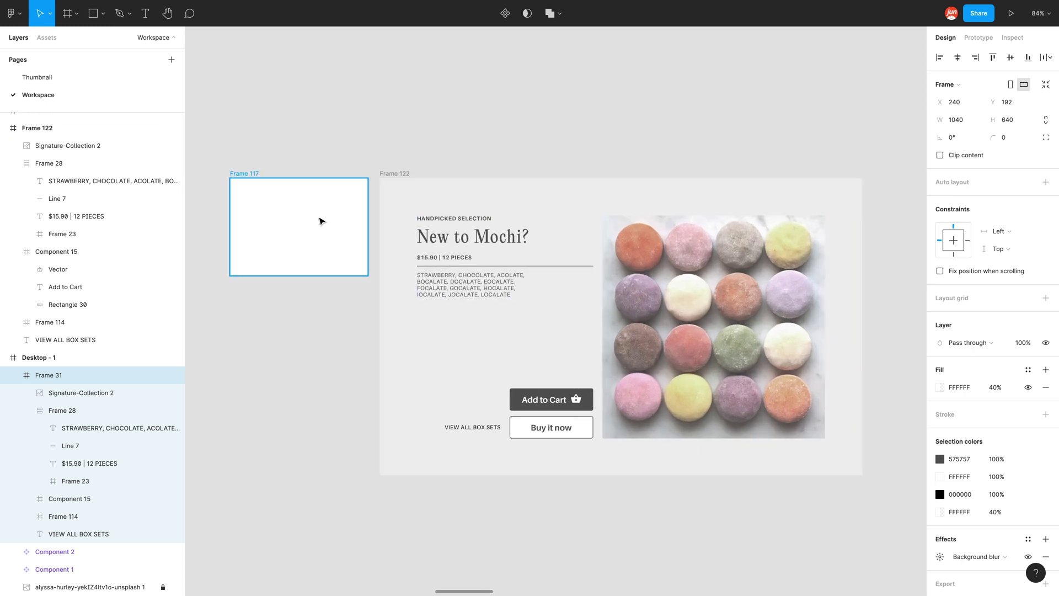
left_click(268, 206)
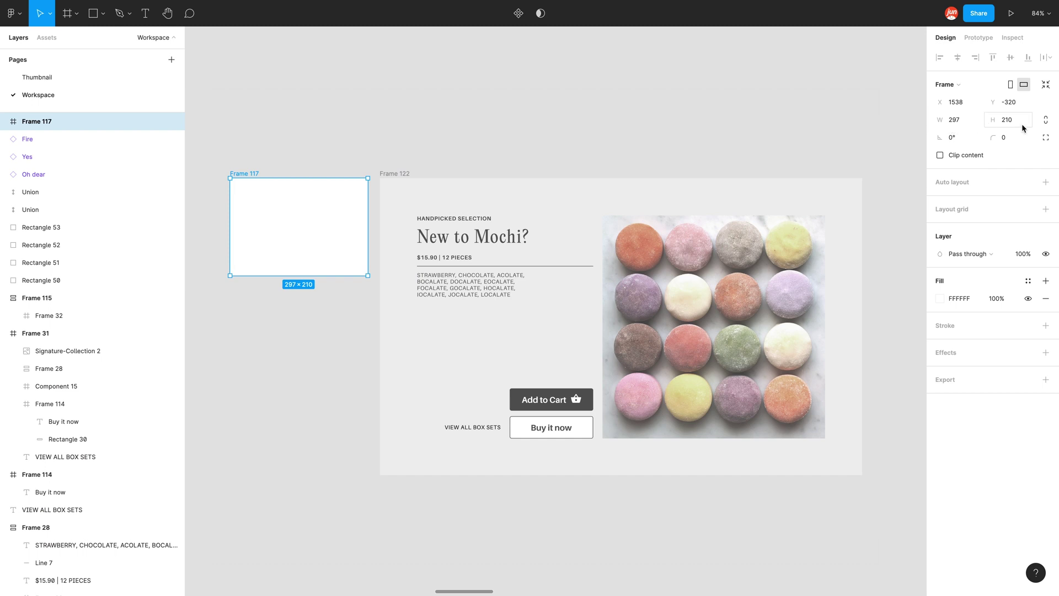
left_click(480, 148)
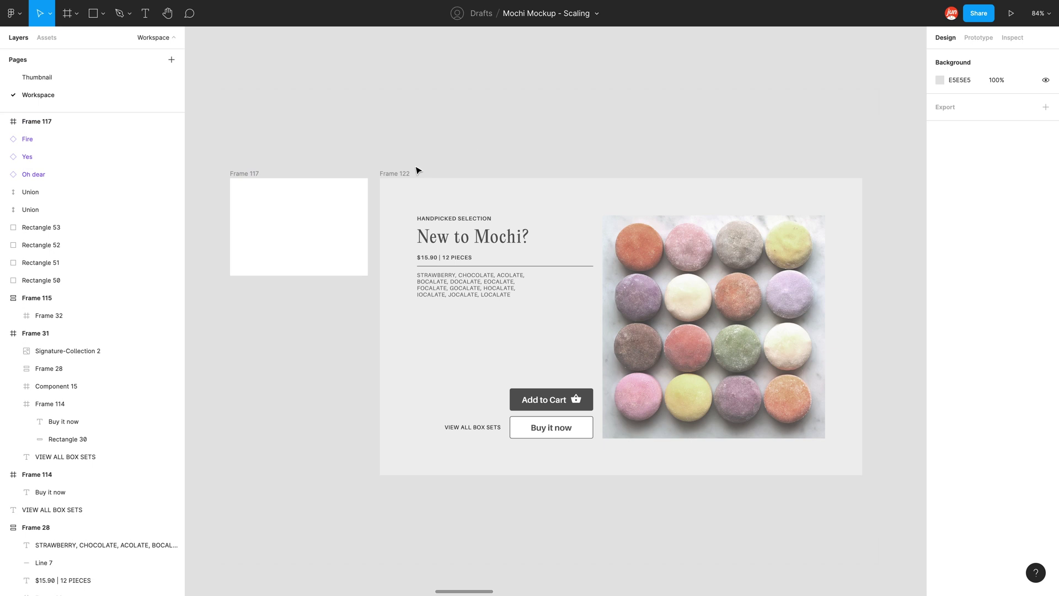
left_click(402, 177)
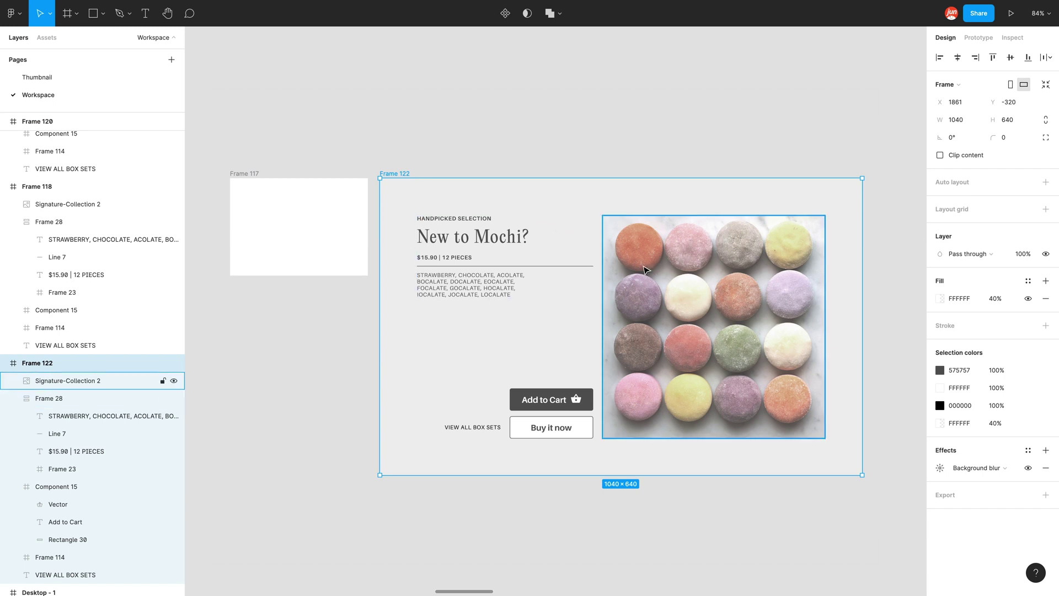
- Inspect the card's photo, buttons and link text, then select the text group Frame 28
left_click(669, 267)
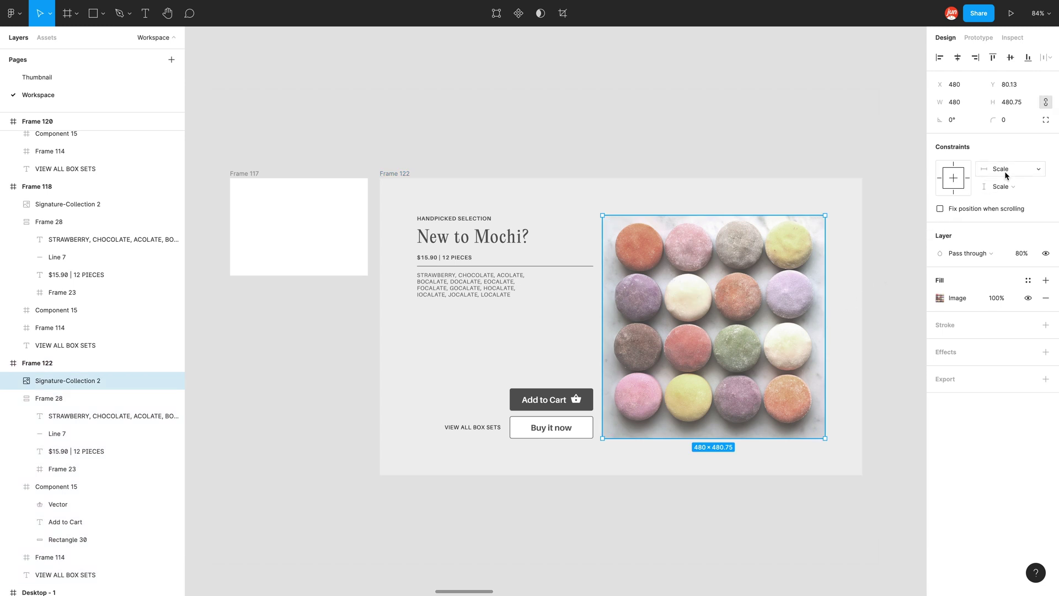
left_click(545, 405)
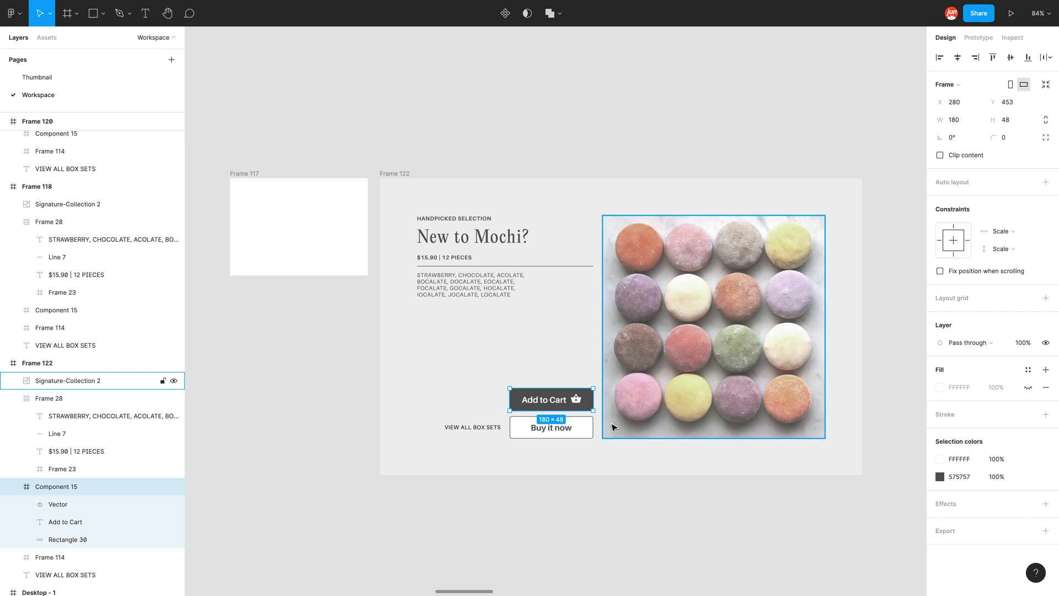
left_click(574, 429)
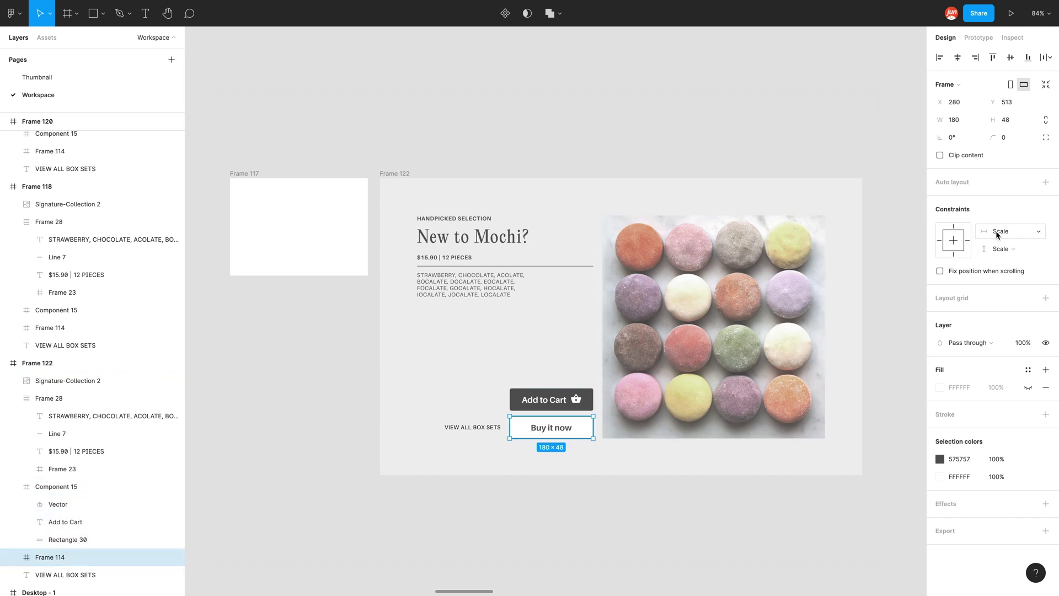
left_click(495, 430)
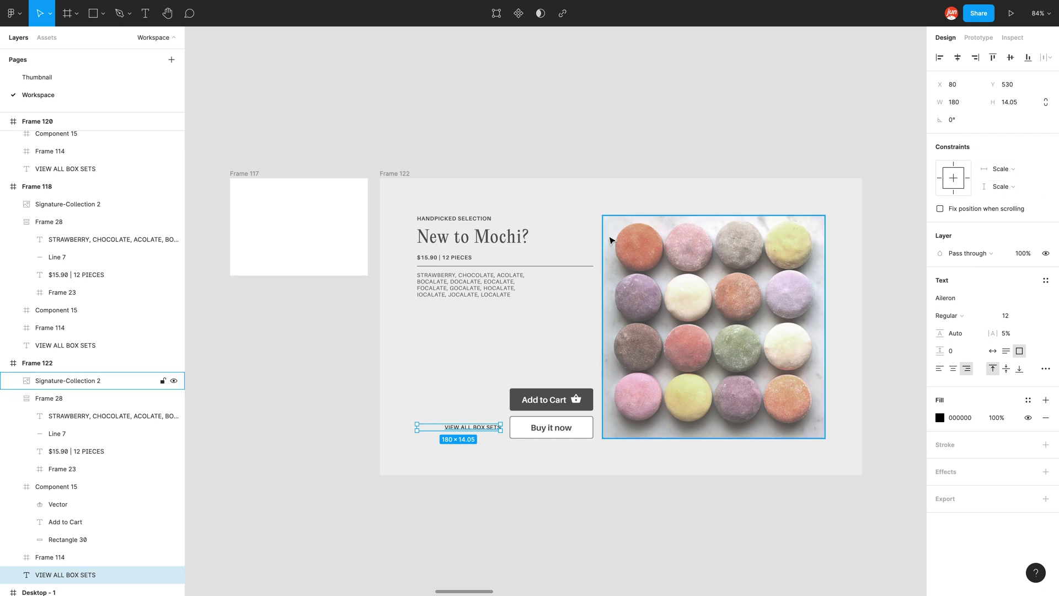
left_click(480, 253)
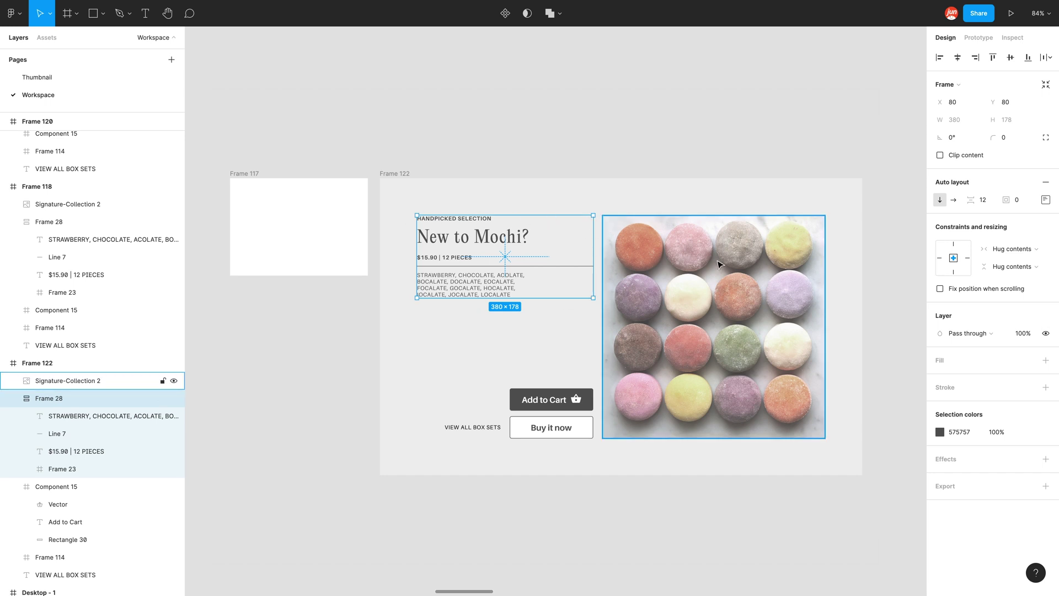
- Give Frame 28 fixed 380×178 sizing and Scale constraints horizontally and vertically
left_click(997, 250)
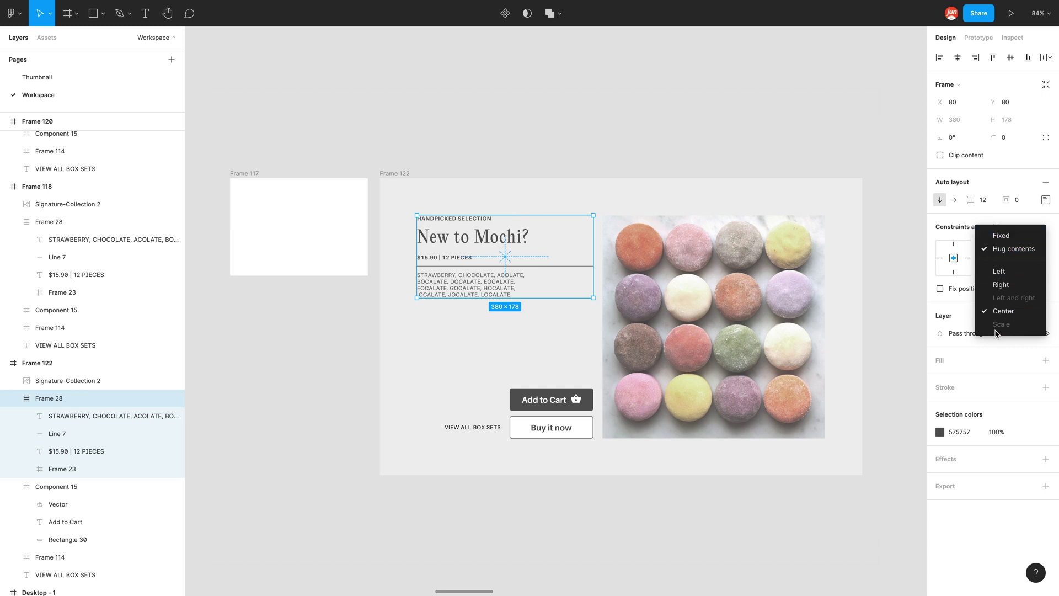
left_click(1019, 239)
left_click(1017, 249)
left_click(1014, 251)
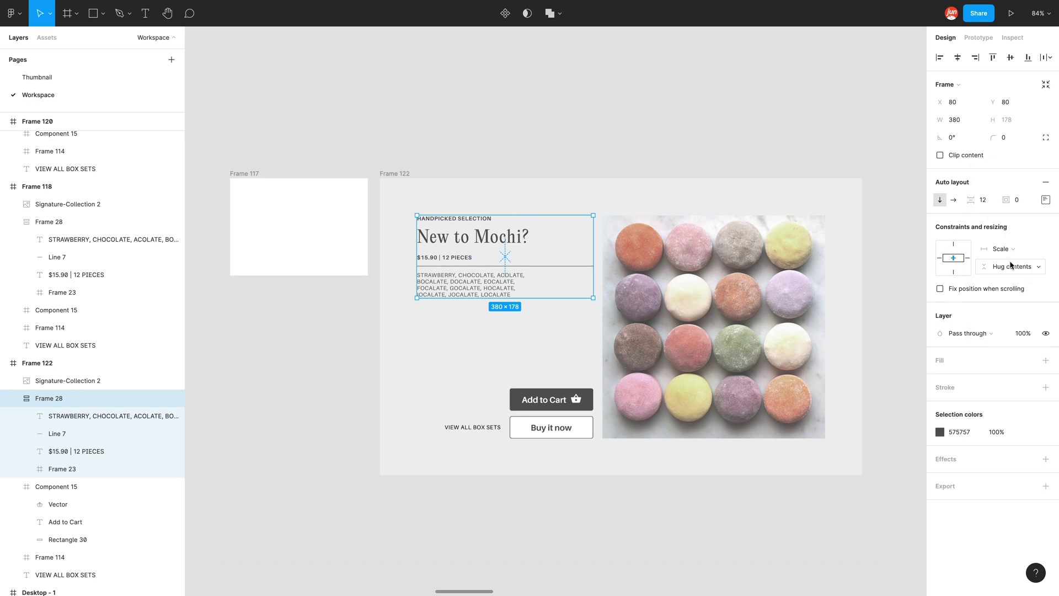
left_click(1009, 270)
left_click(1010, 253)
left_click(1009, 268)
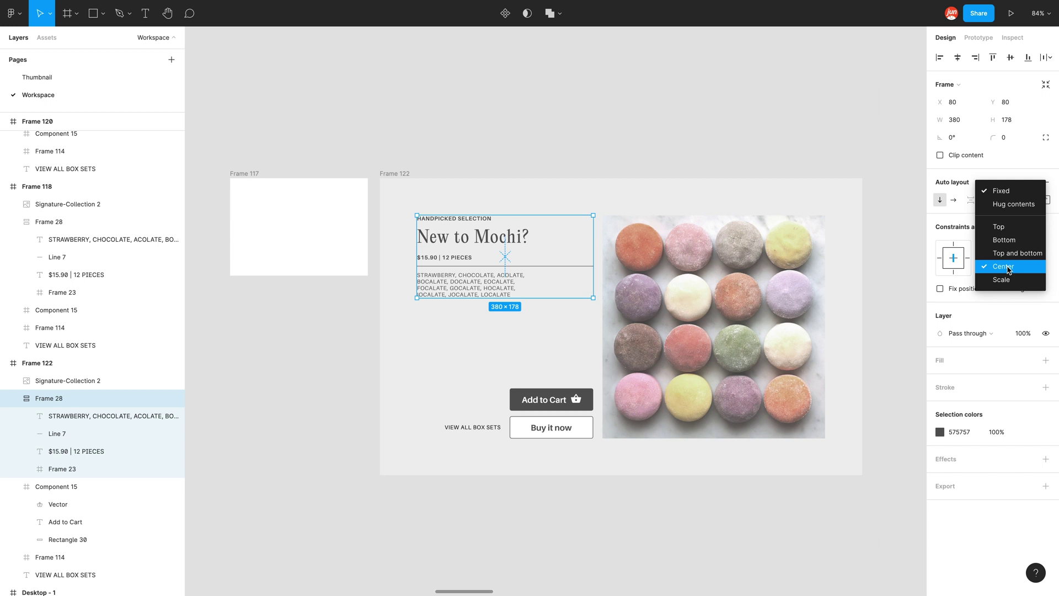
left_click(1009, 282)
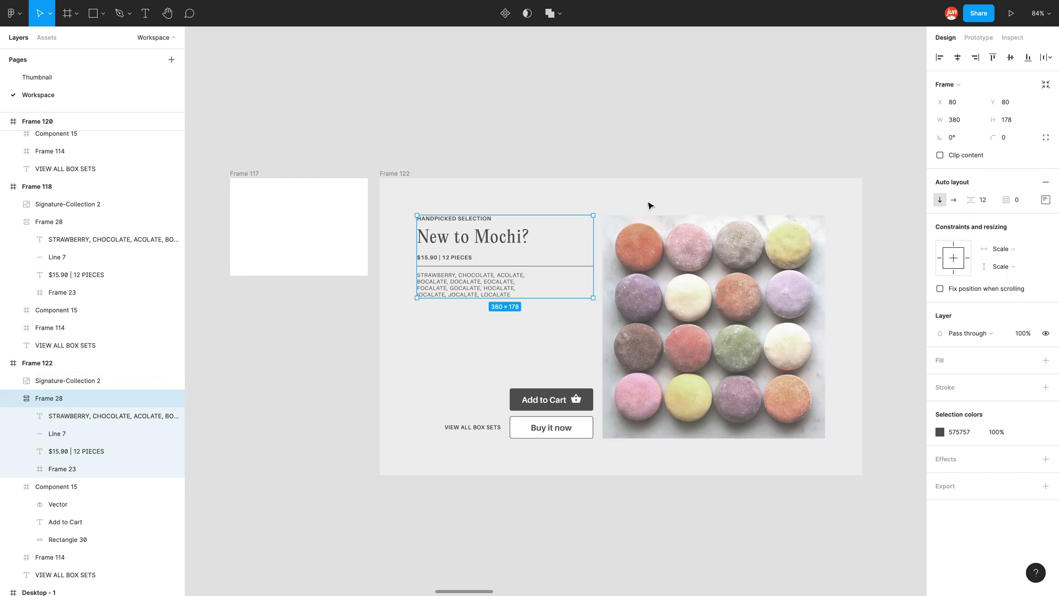
left_click(452, 157)
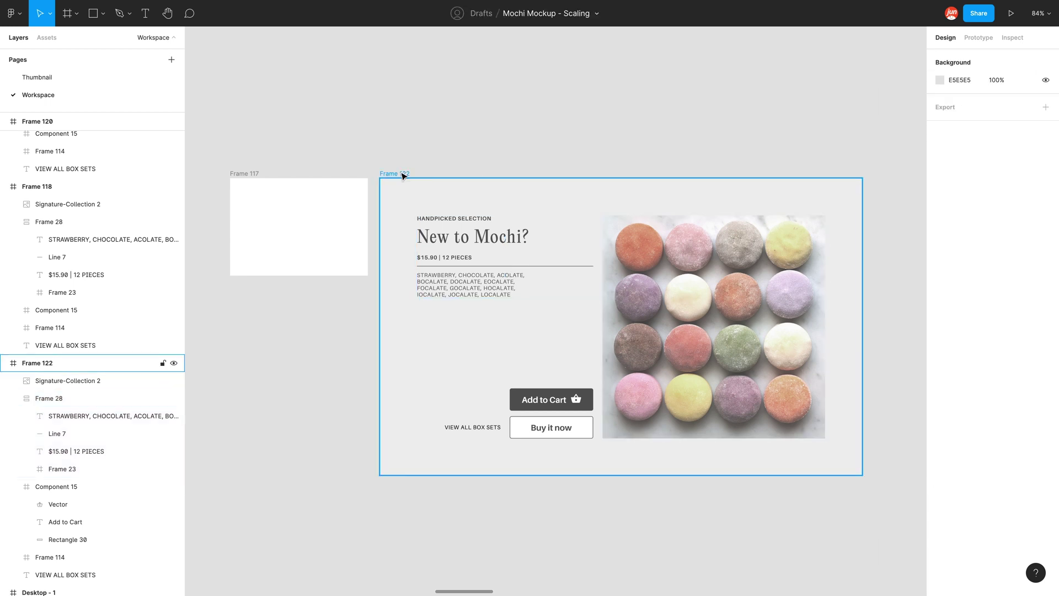
- Drag Frame 122 into Frame 117 and align it to X 0, Y 0
left_click_drag(403, 176, 295, 215)
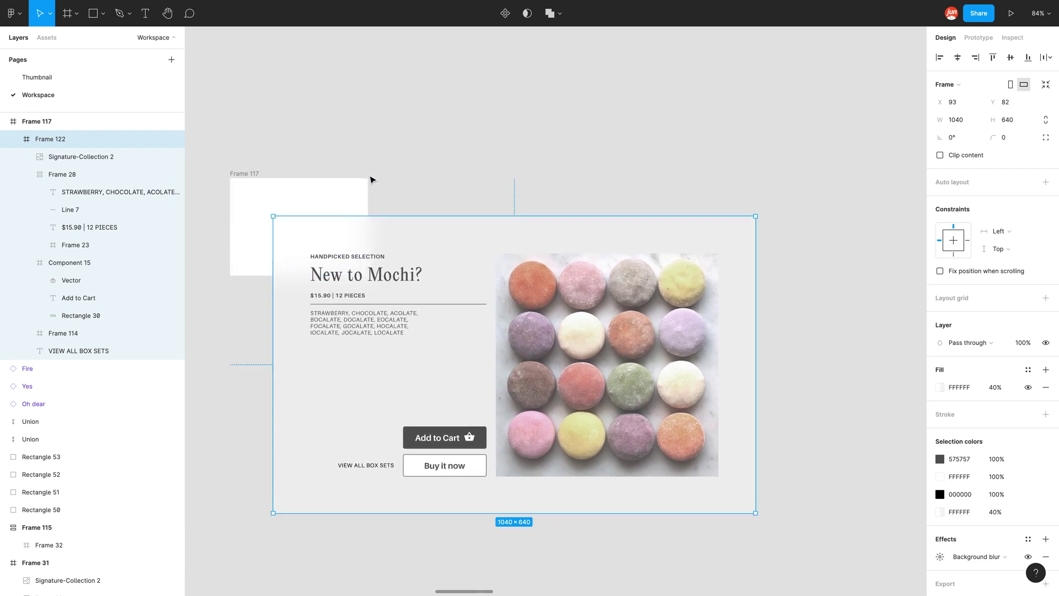
left_click(243, 174)
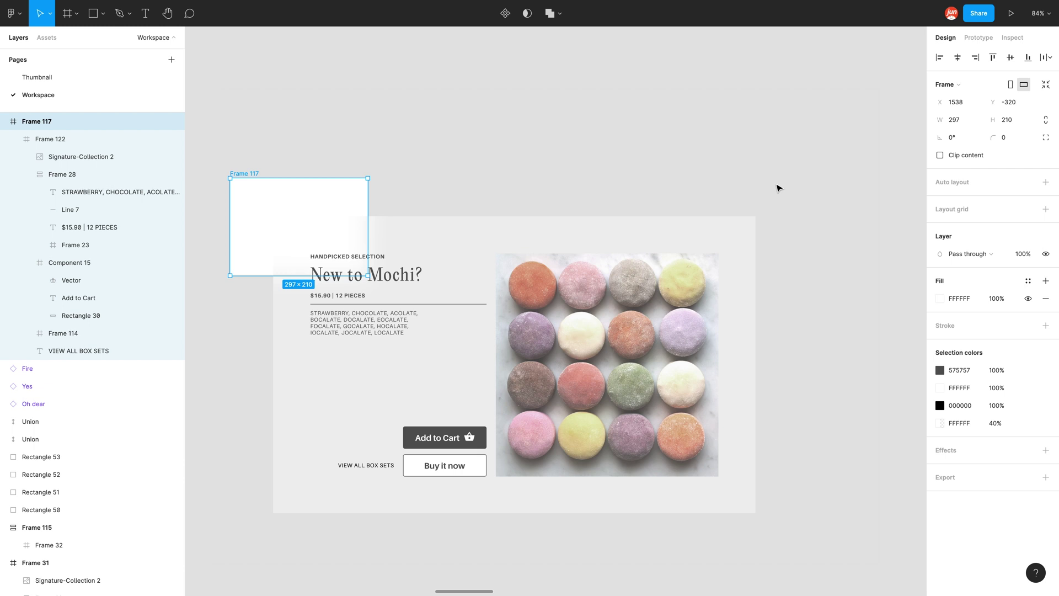
left_click_drag(351, 266, 371, 214)
left_click(442, 209)
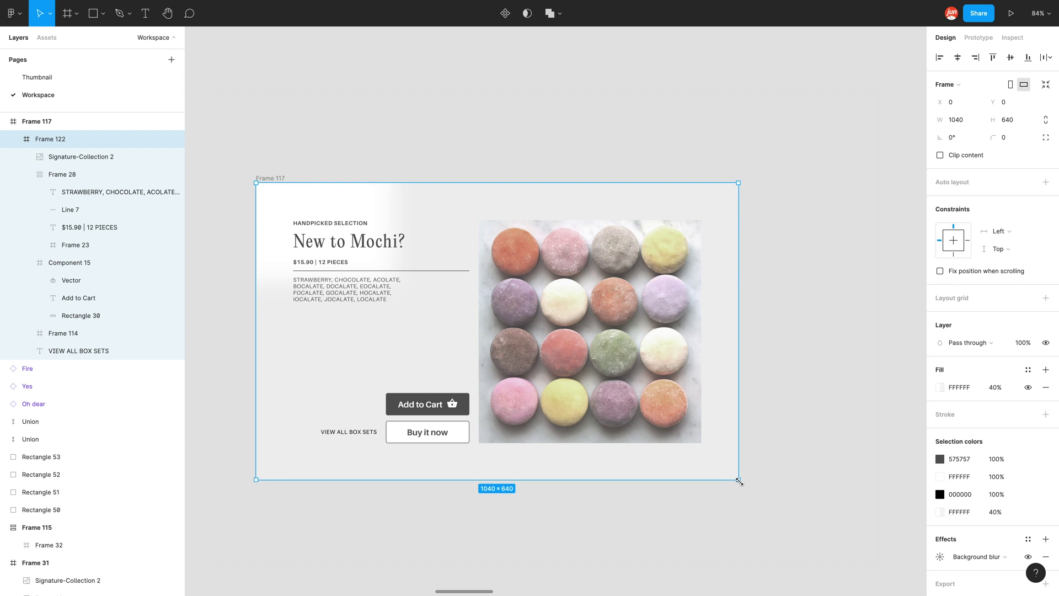
- Drag Frame 122's corner to squash the card to 297×183 inside Frame 117
left_click_drag(739, 482, 394, 268)
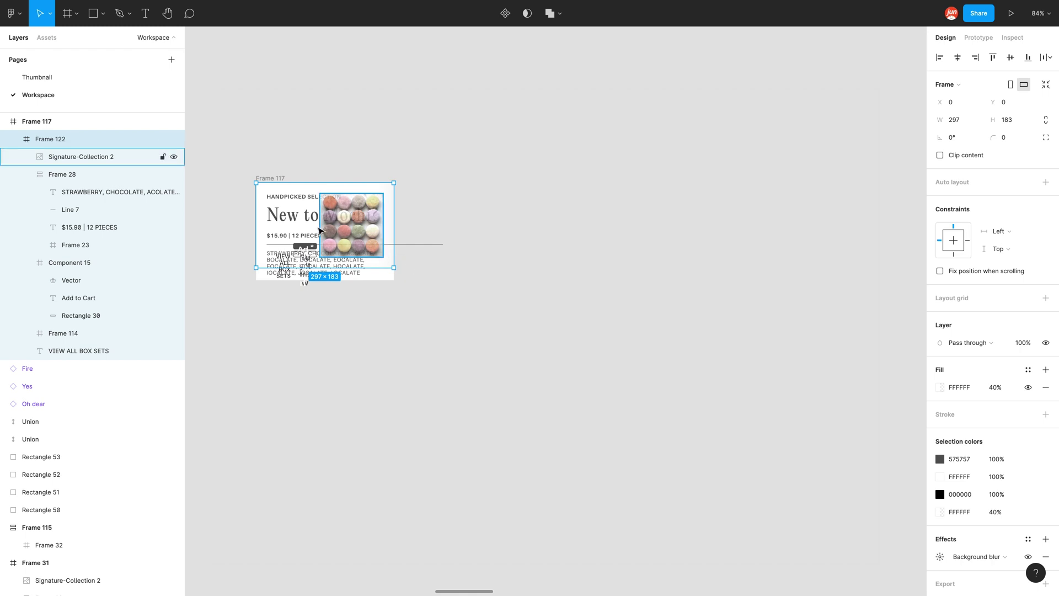
scroll(251, 207, "up", 3)
scroll(251, 207, "up", 10)
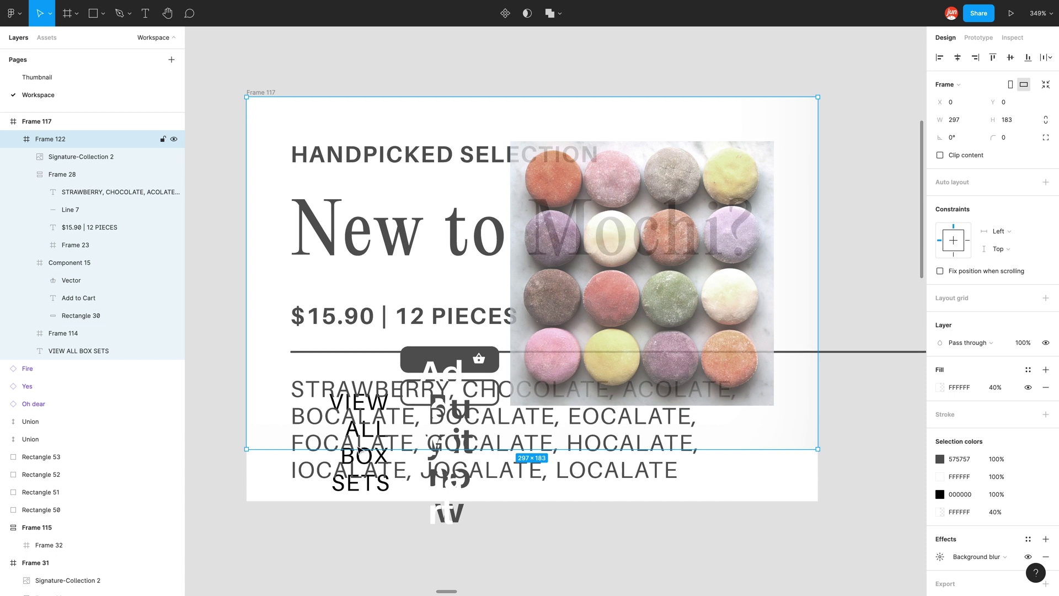
- Inspect the overflowing VIEW ALL BOX SETS text and Frame 28, now 108.52×50.9
left_click(360, 490)
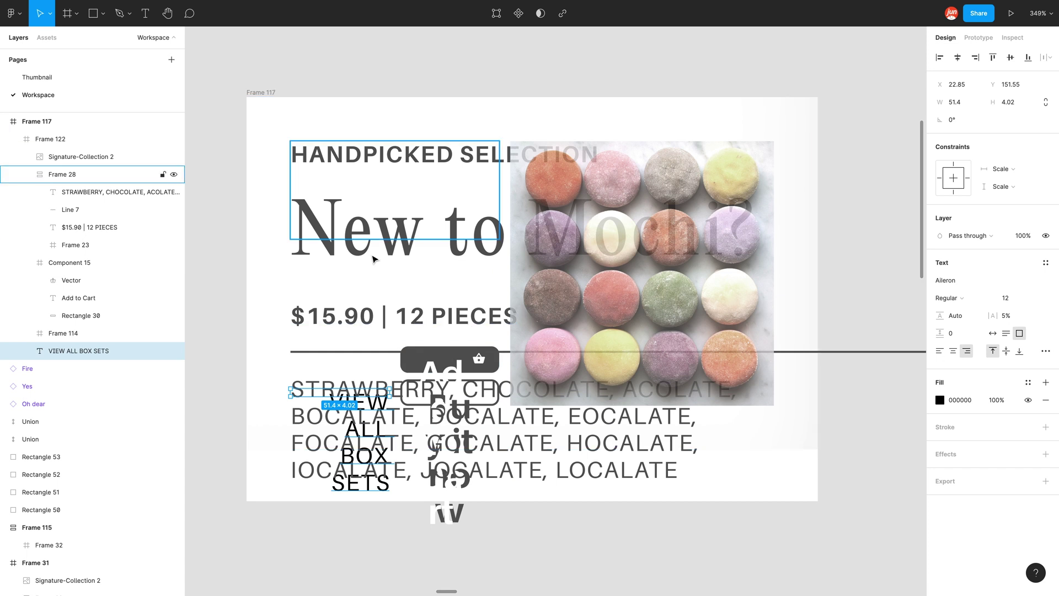
left_click(365, 233)
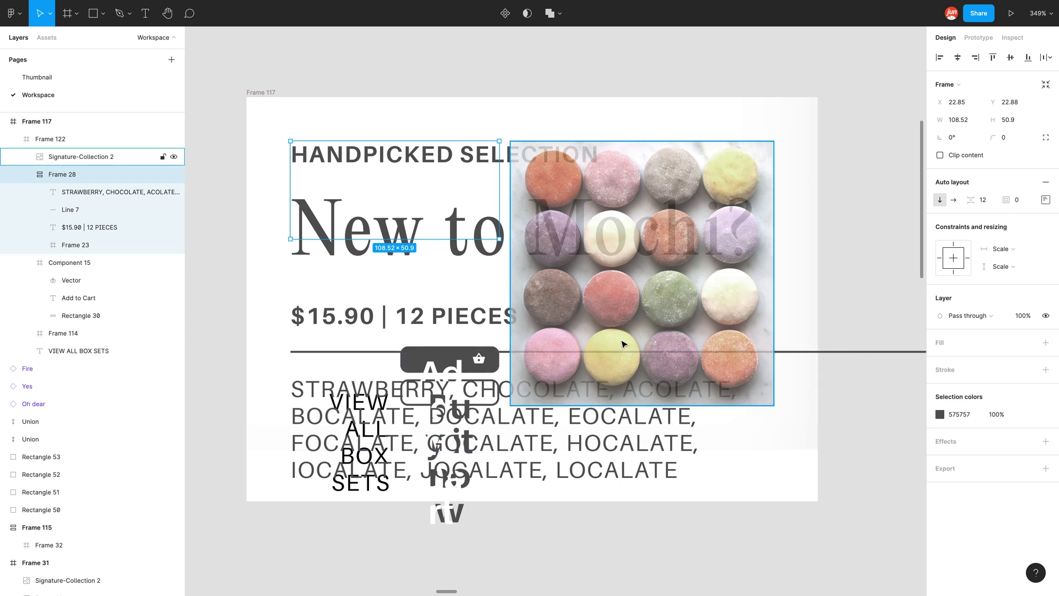
scroll(520, 309, "down", 10)
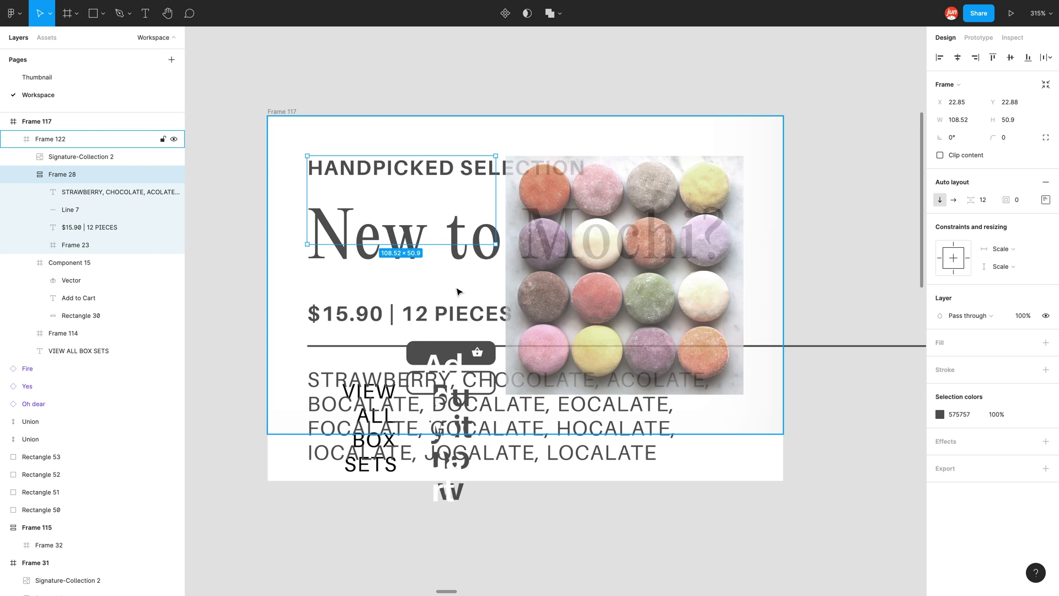
scroll(355, 258, "down", 3)
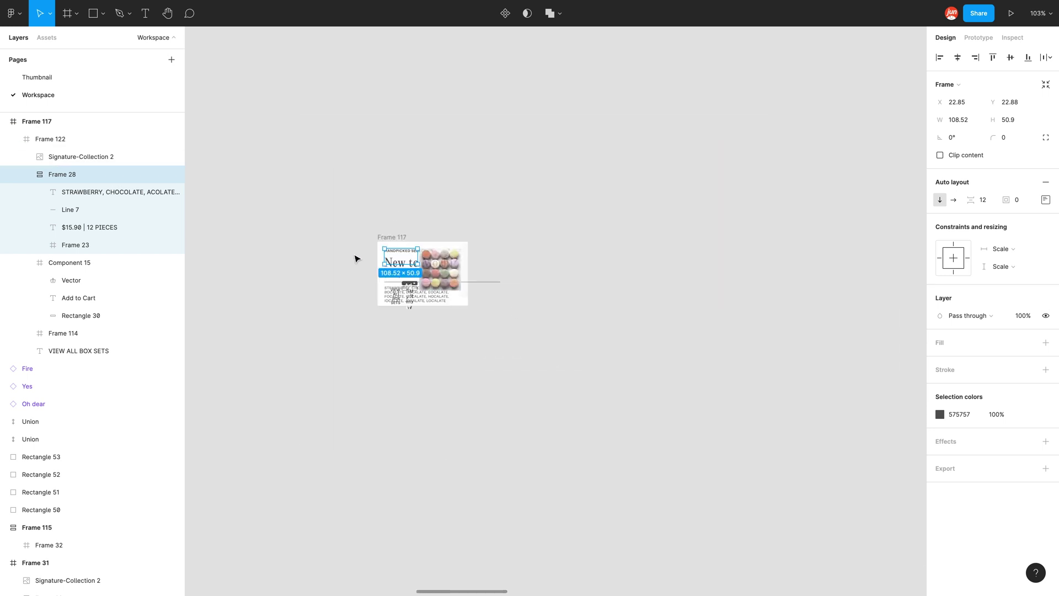
left_click(526, 307)
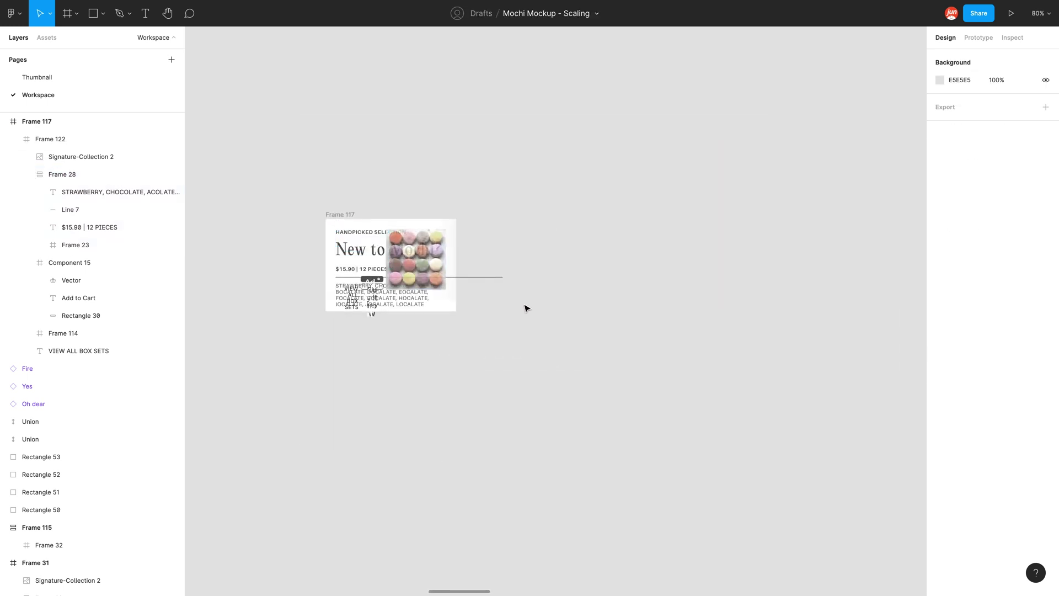
- Undo the squash and scale Frame 122 proportionally to 297×182.77 using the Scale tool (K)
key("ctrl+z")
key("ctrl+z")
key("ctrl+z")
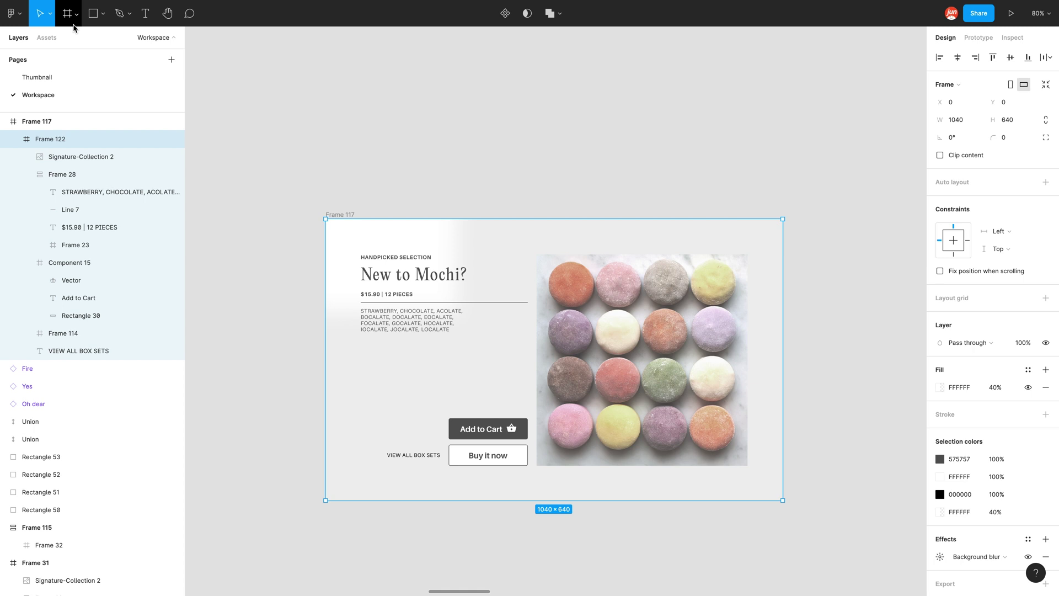
left_click(50, 14)
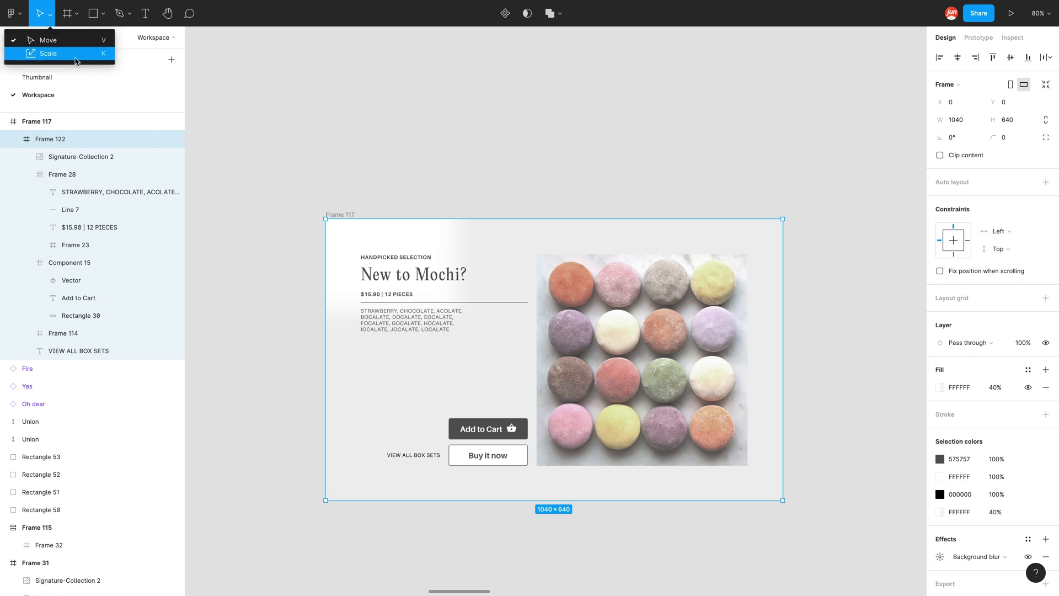
left_click(72, 58)
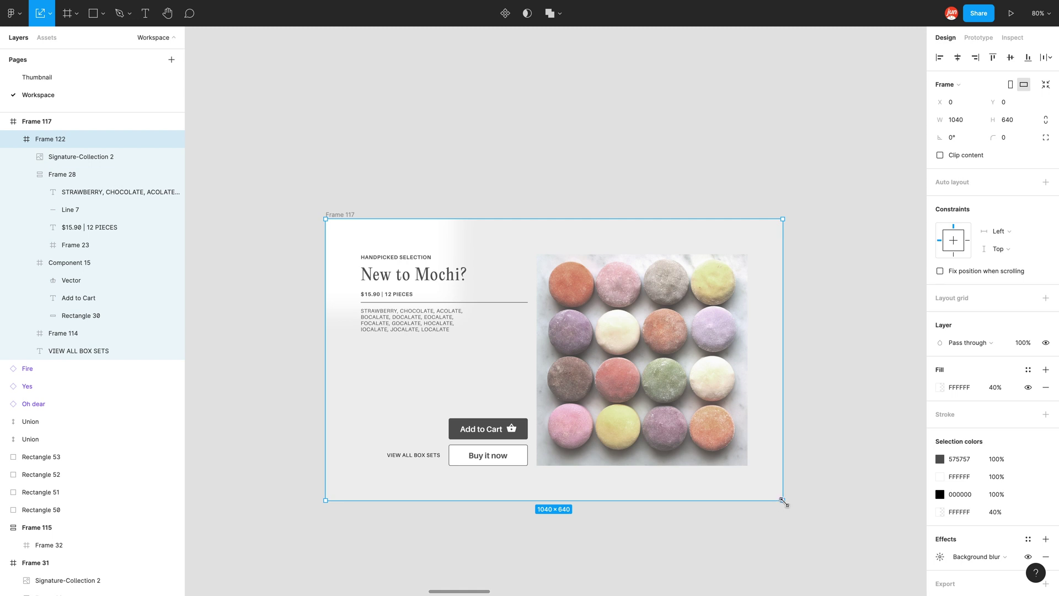
left_click_drag(783, 501, 456, 280)
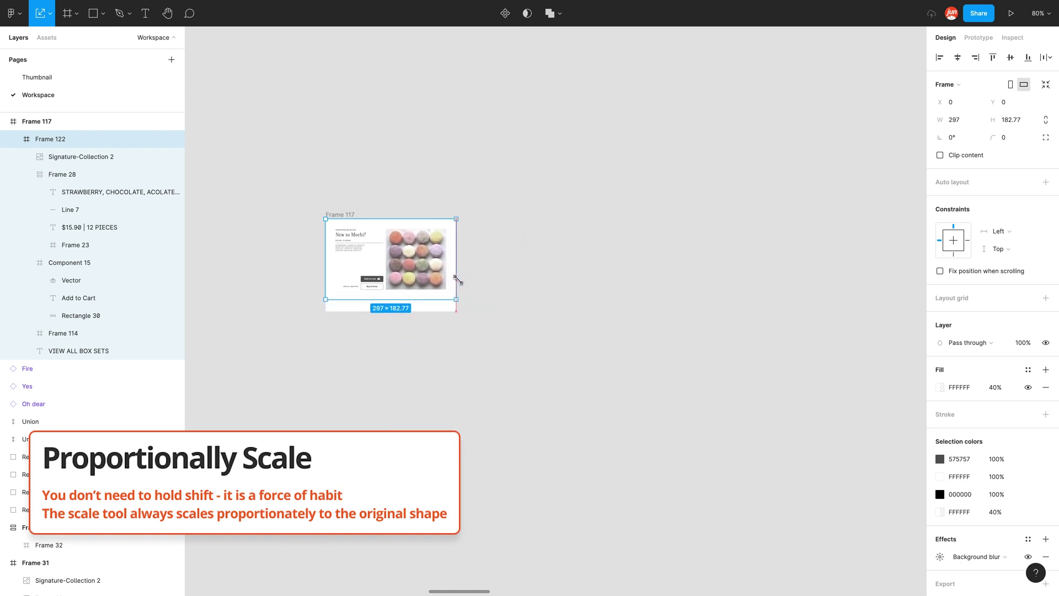
scroll(371, 269, "up", 10)
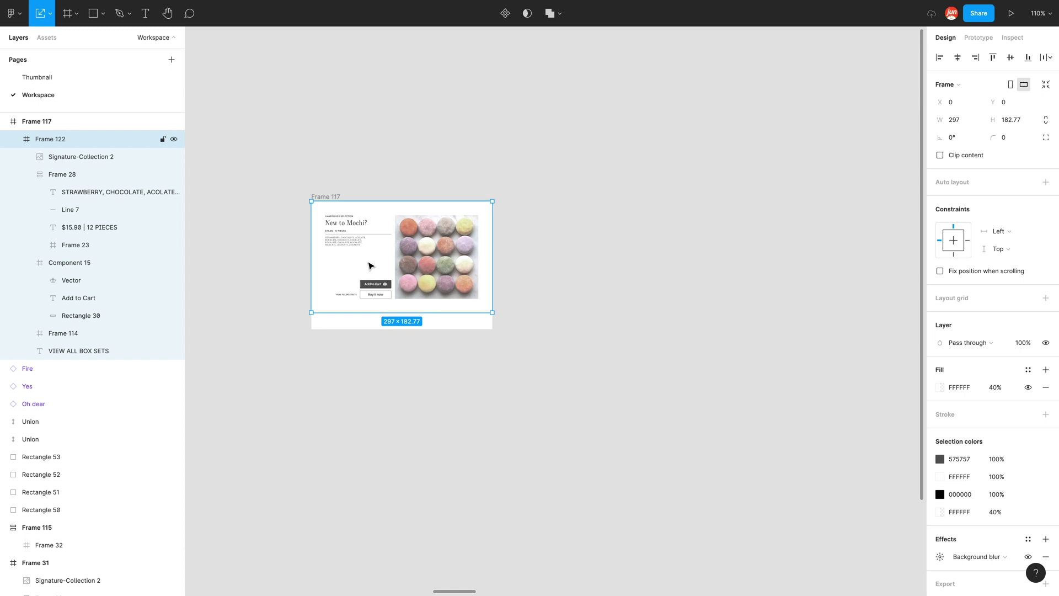
scroll(378, 265, "down", 3)
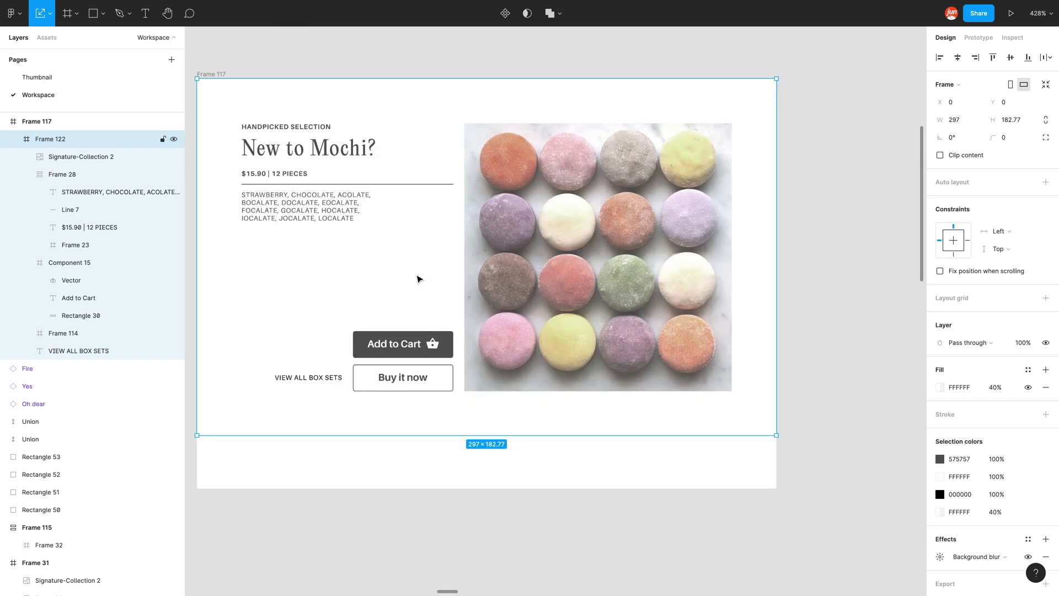
scroll(238, 216, "up", 1)
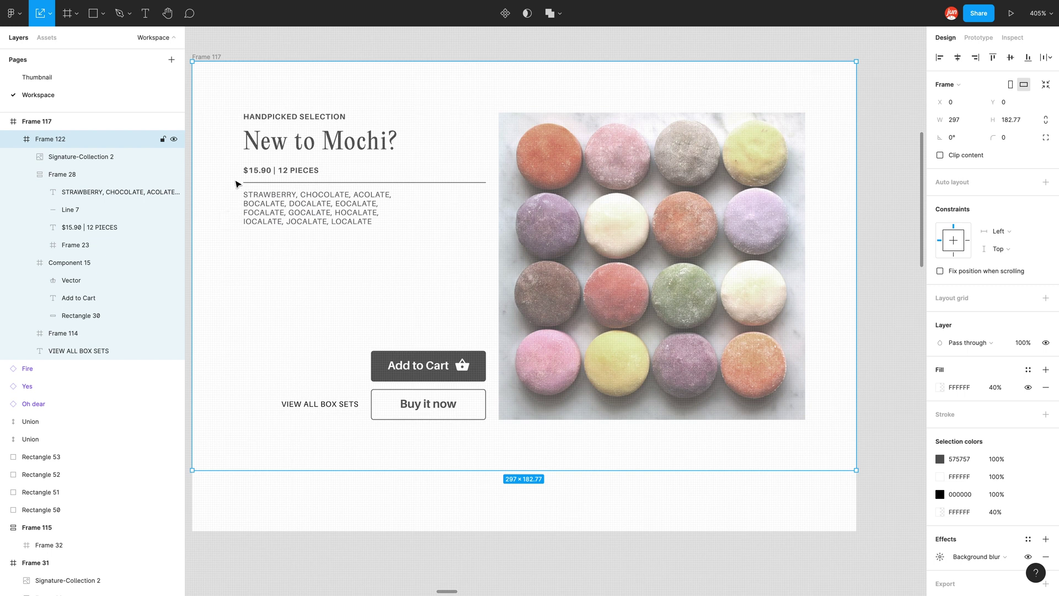
left_click(50, 25)
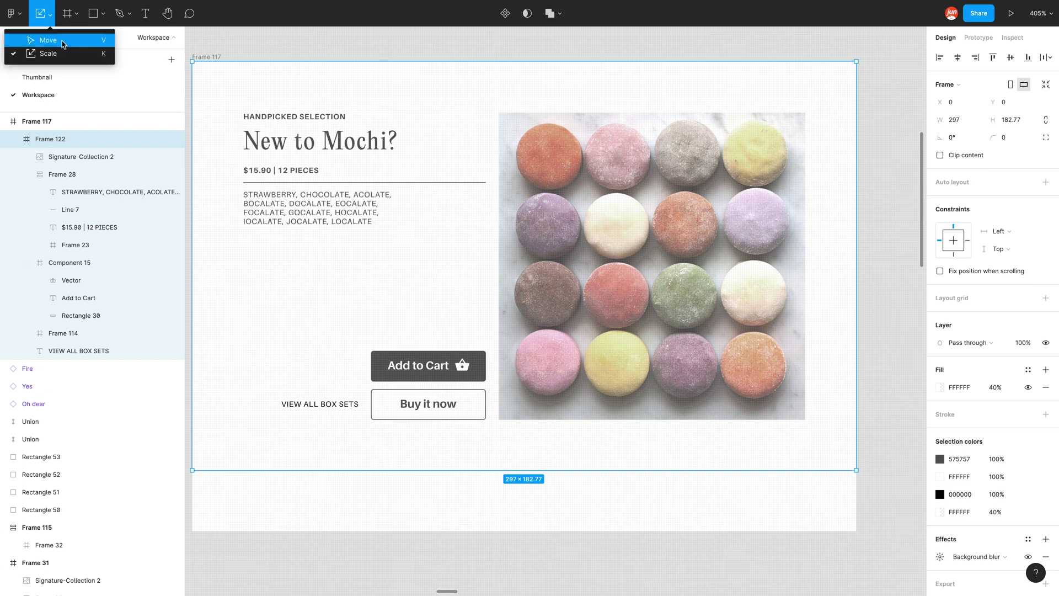
- Return to the Move tool and select the standalone VIEW ALL BOX SETS text label
left_click(33, 38)
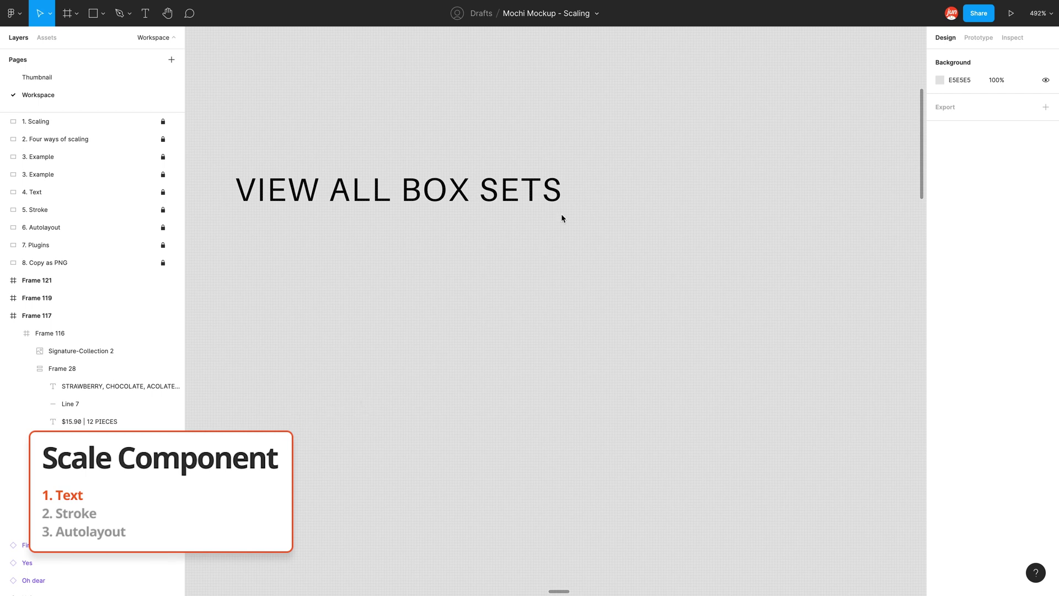
left_click(494, 205)
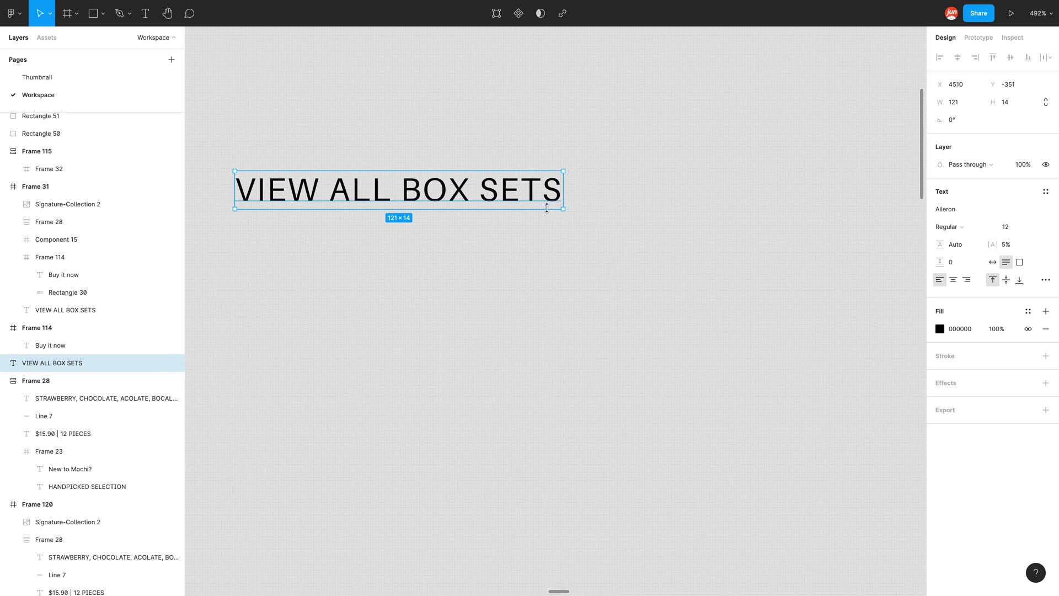
- Drag the VIEW ALL BOX SETS text box larger and narrower, then reset it to auto-width at 121×14
left_click_drag(563, 209, 754, 391)
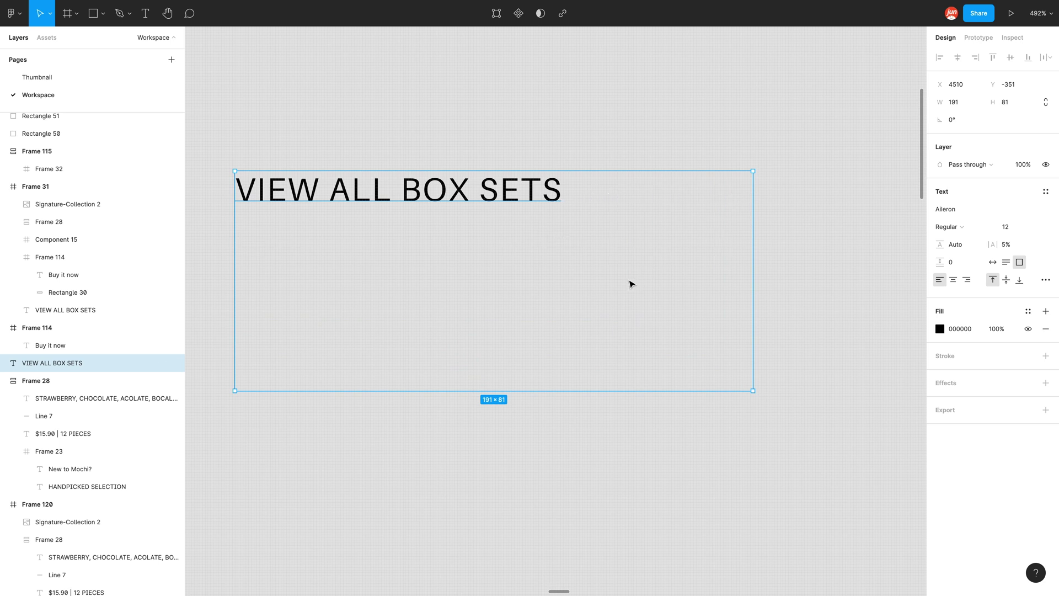
left_click_drag(753, 391, 507, 375)
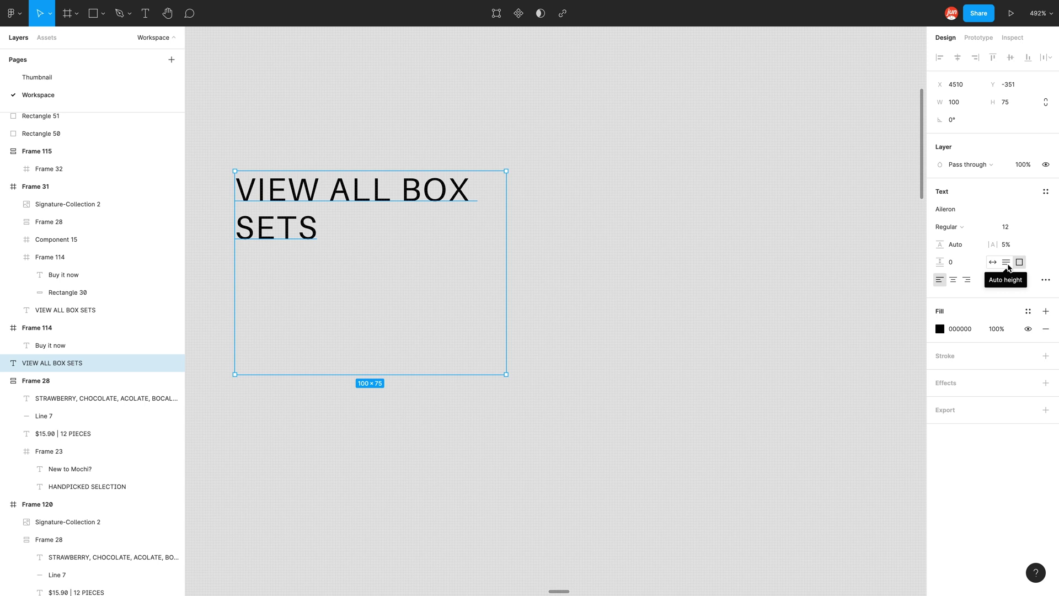
left_click(1007, 263)
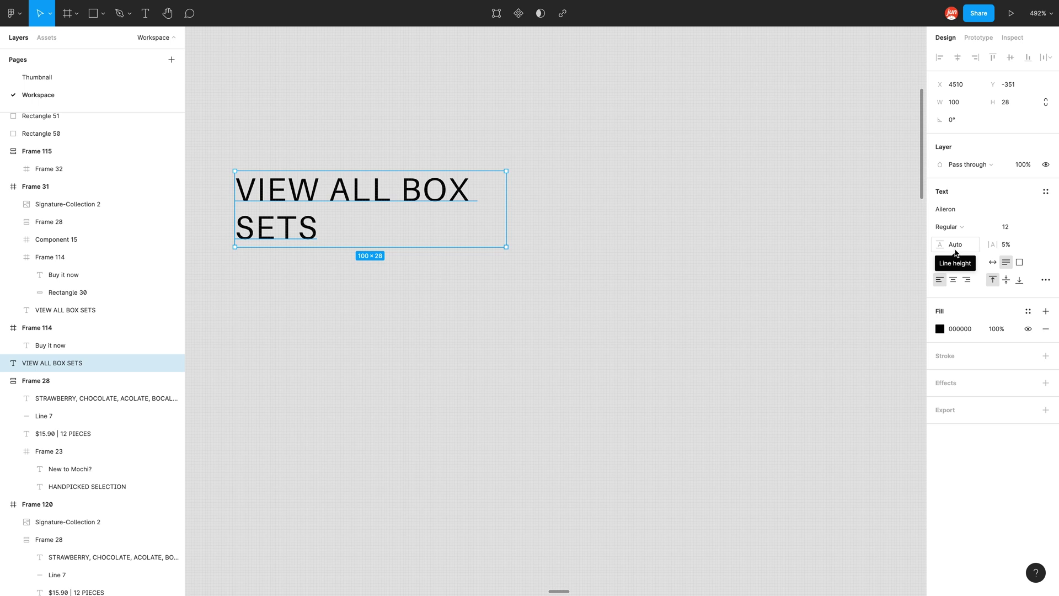
left_click(997, 263)
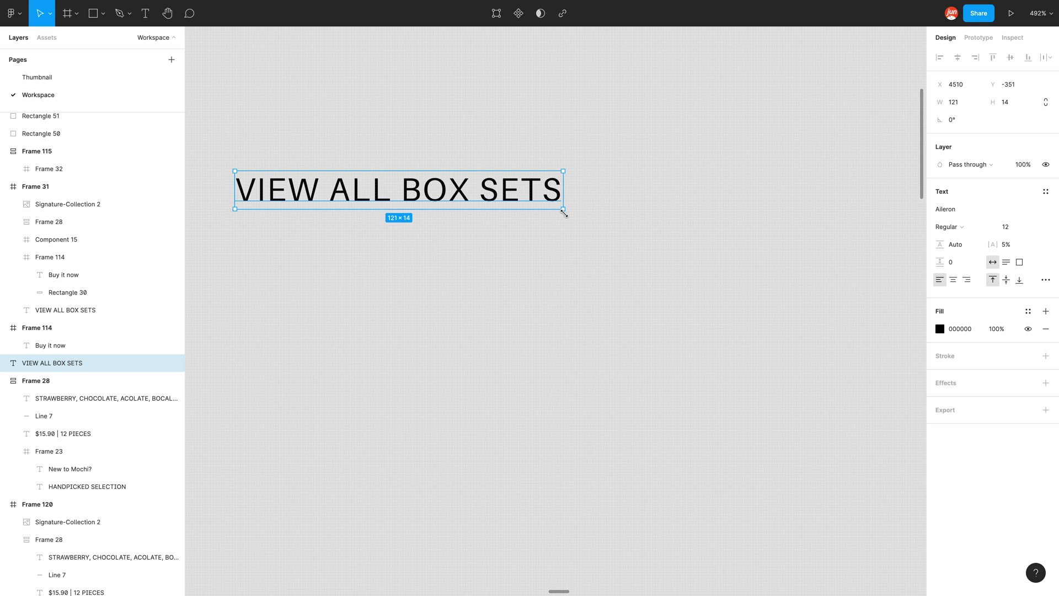
- With the Scale tool, enlarge the VIEW ALL BOX SETS text to 216.07×25 at font size 21.43
left_click(49, 18)
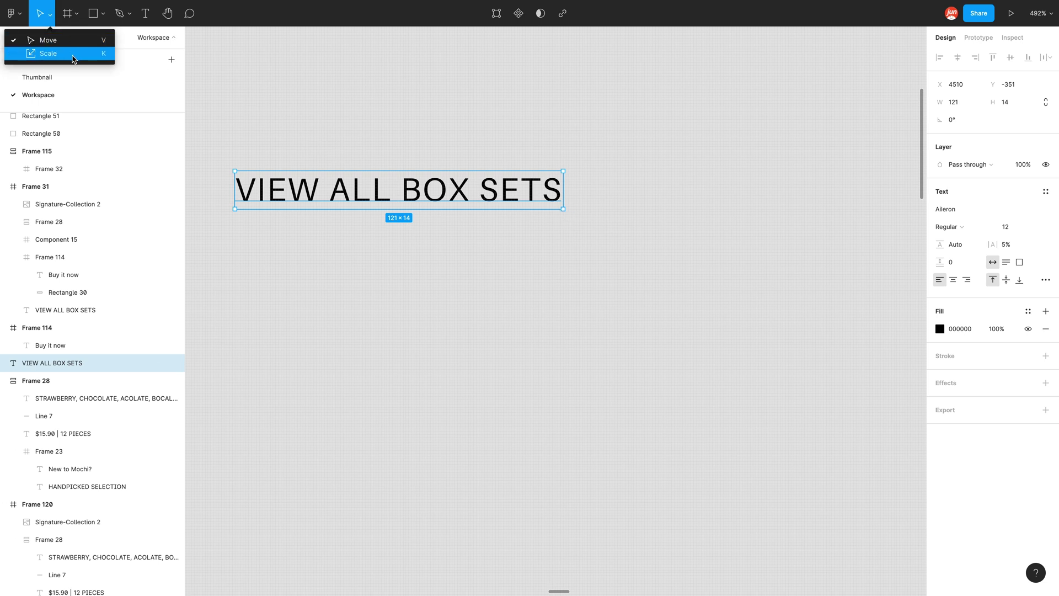
left_click(73, 54)
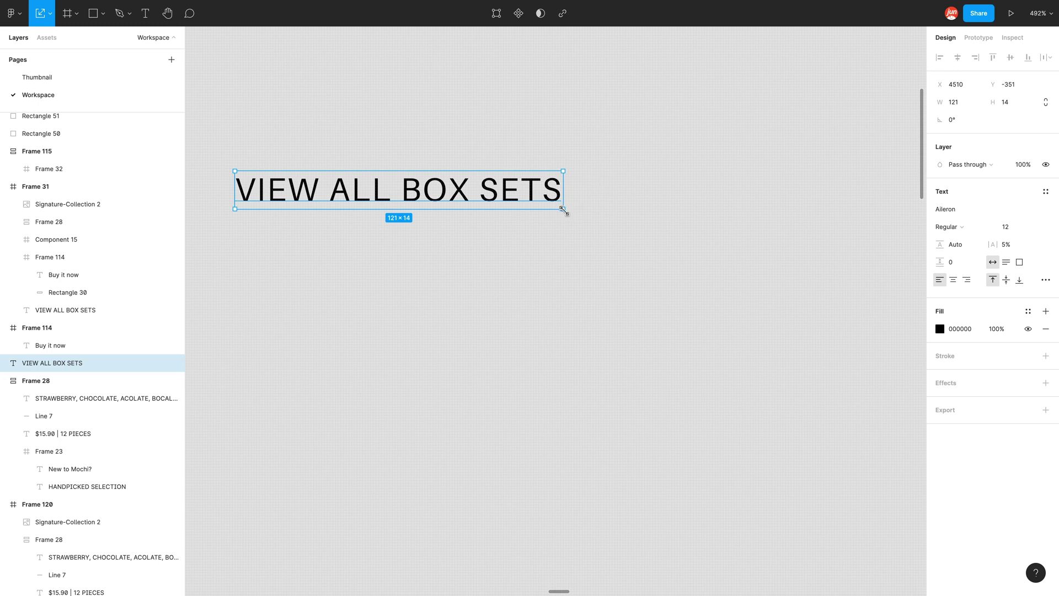
left_click_drag(563, 209, 636, 241)
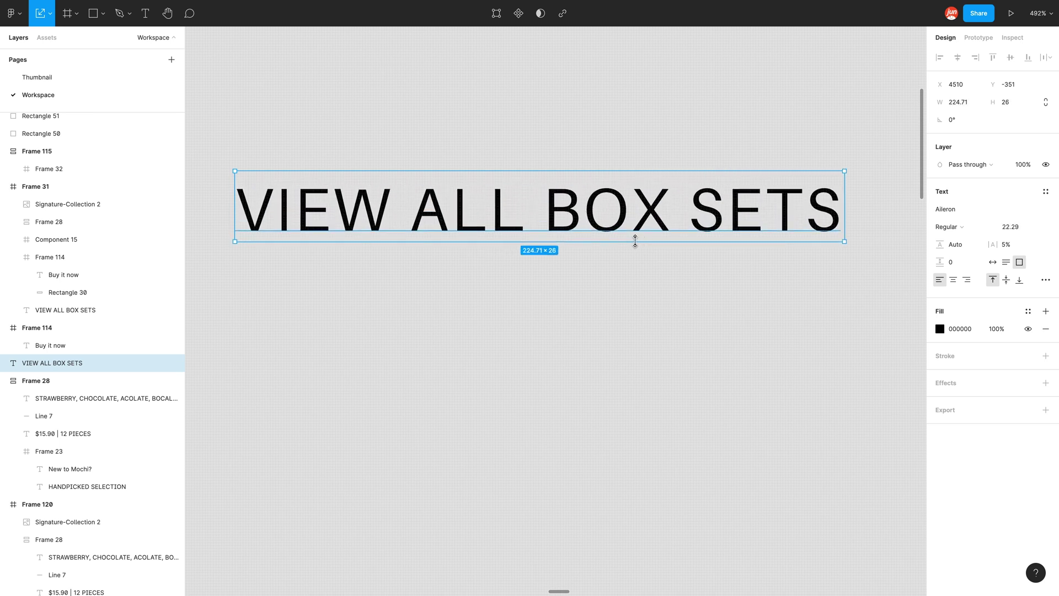
left_click(1033, 232)
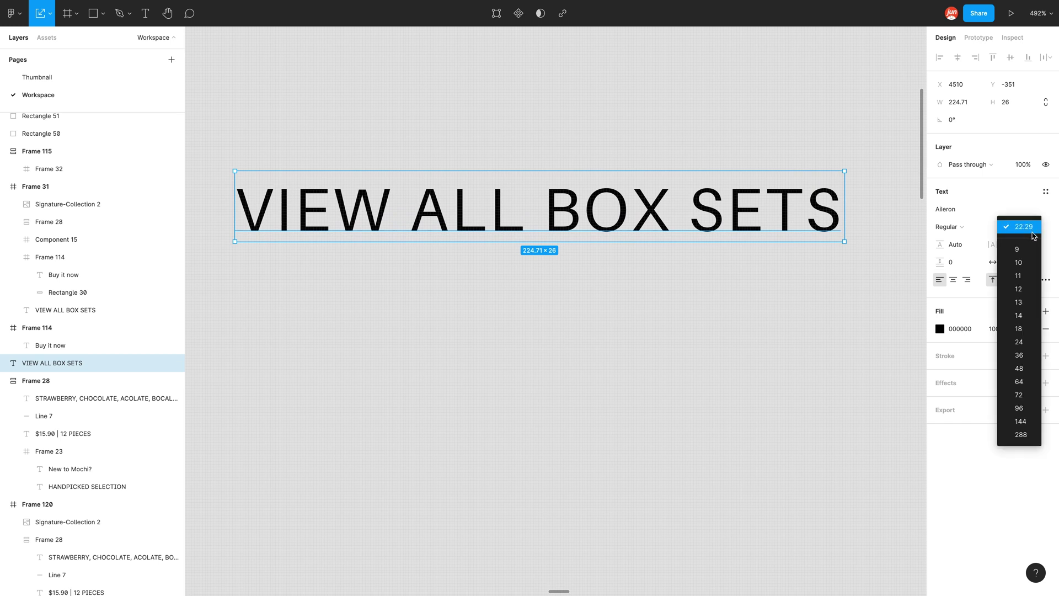
left_click(1054, 235)
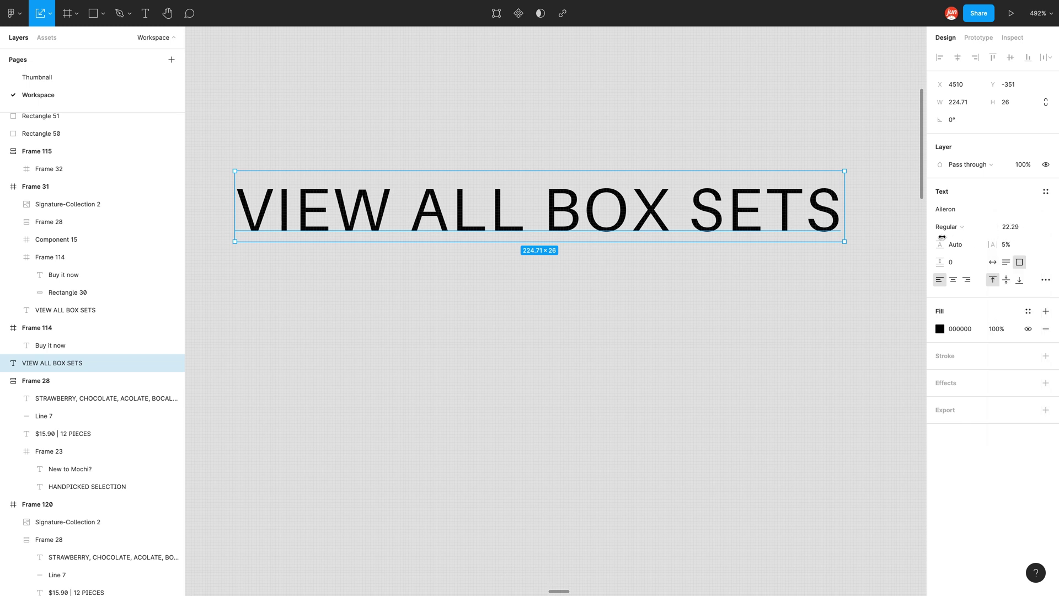
left_click_drag(845, 241, 820, 235)
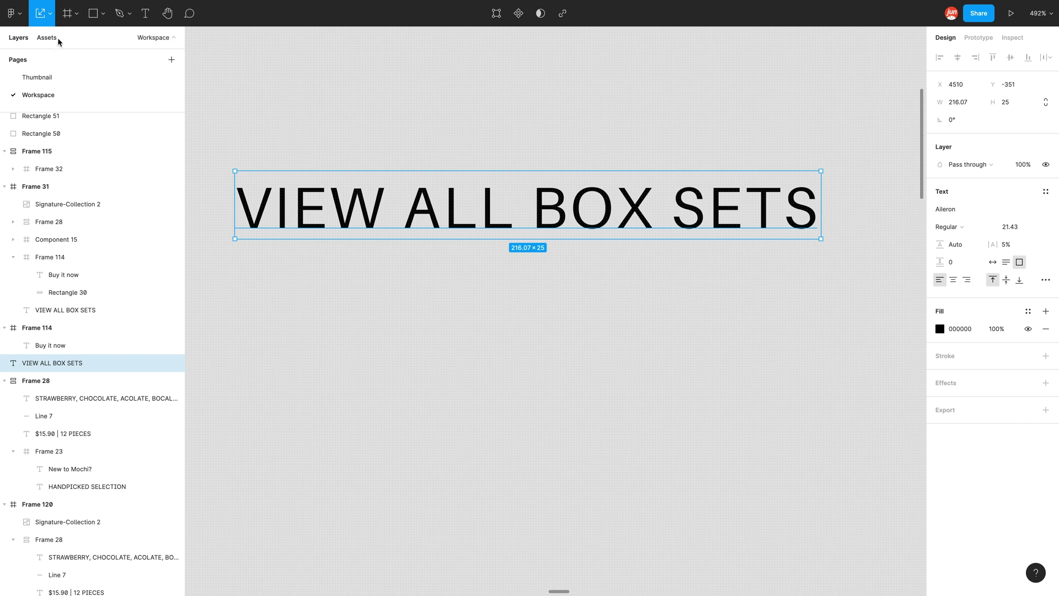
left_click(50, 14)
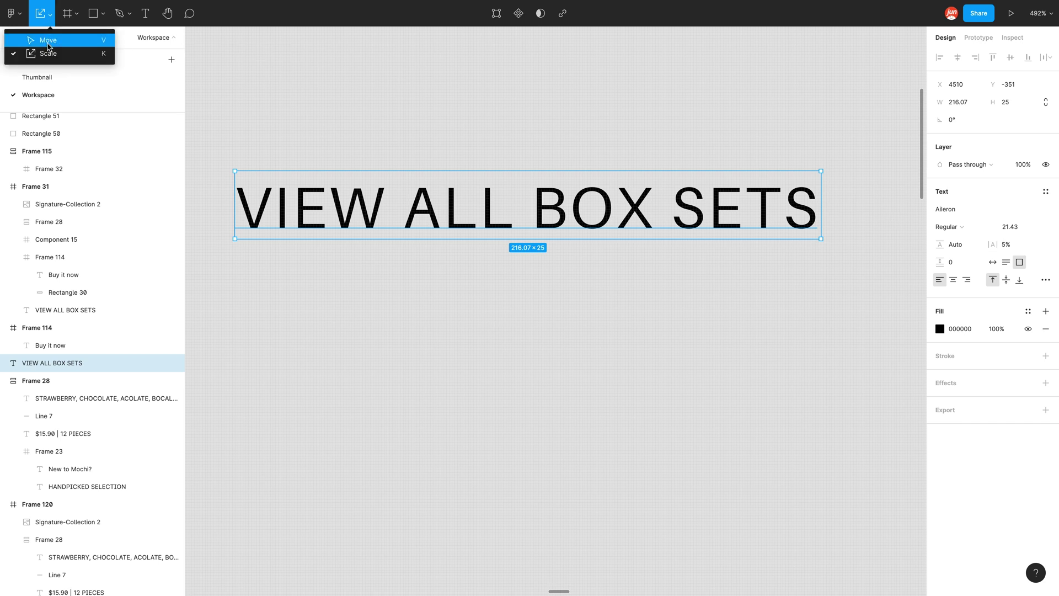
- Resize the Buy it now button (Frame 114) with the Move tool, then undo to restore 180×48
left_click(48, 44)
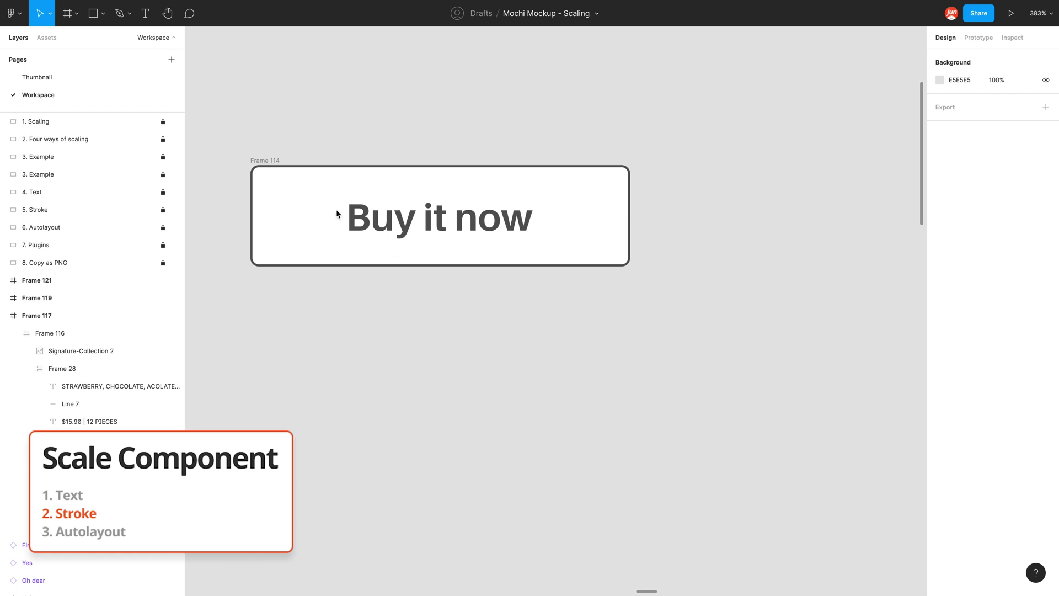
left_click(264, 161)
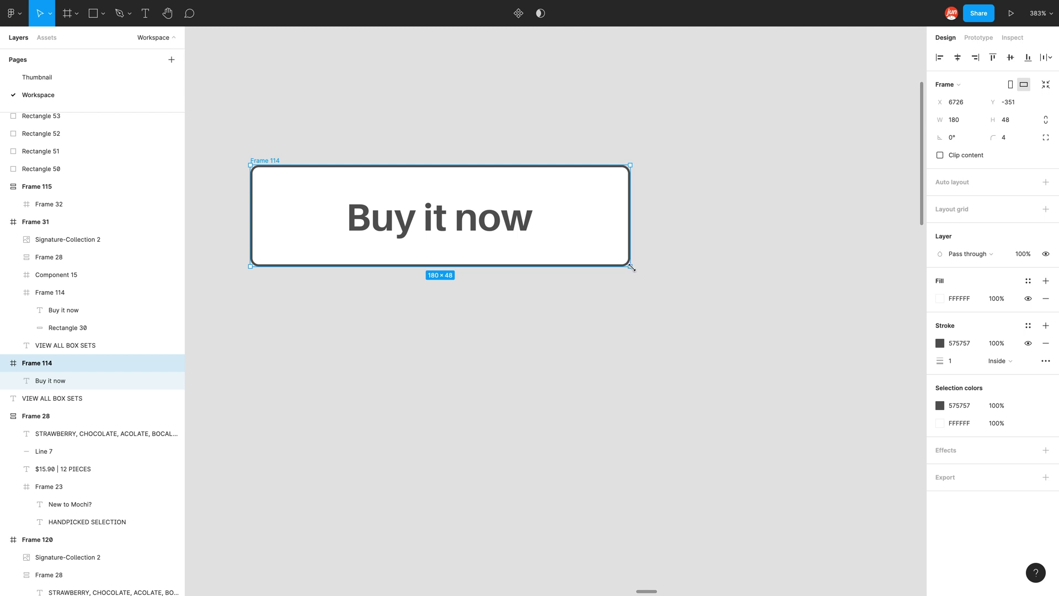
left_click_drag(632, 268, 511, 451)
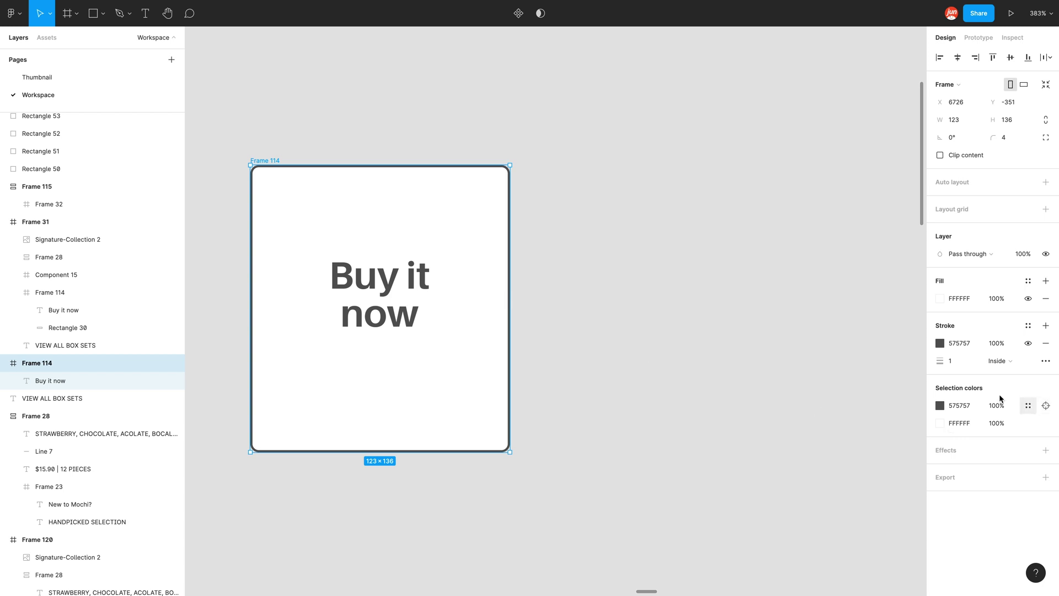
left_click(577, 346)
key("ctrl+z")
key("ctrl+z")
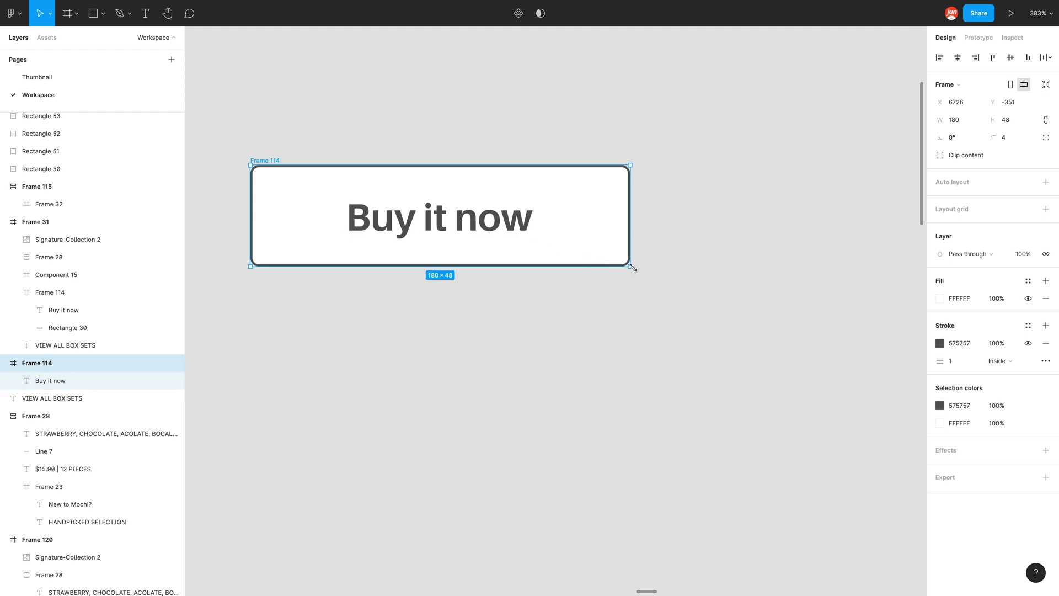
- Scale Frame 114 to 303.75×81 with stroke 1.69, inspect its text, then return to Move
left_click(51, 15)
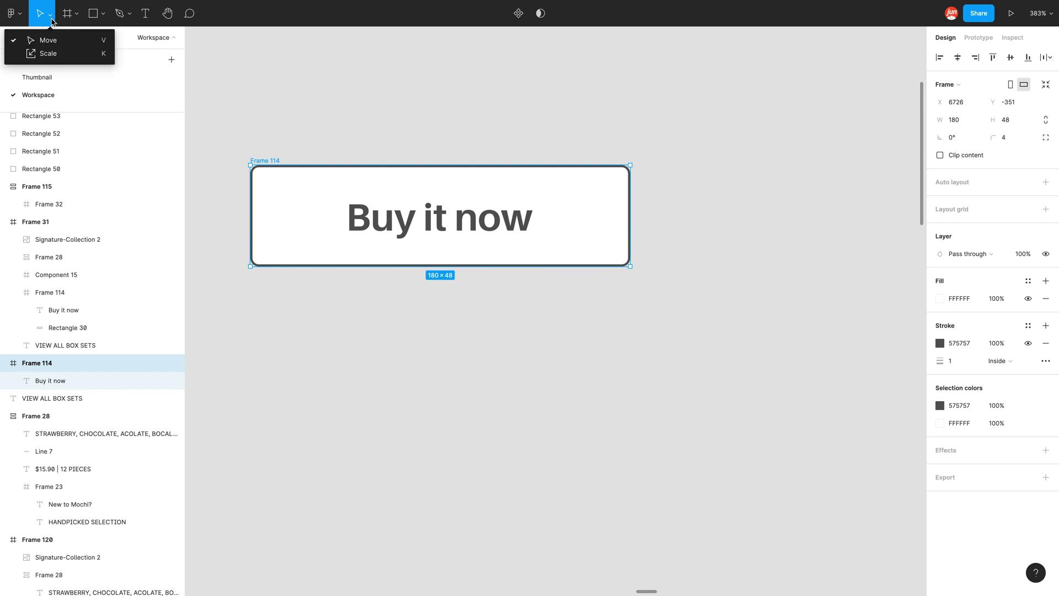
left_click(73, 55)
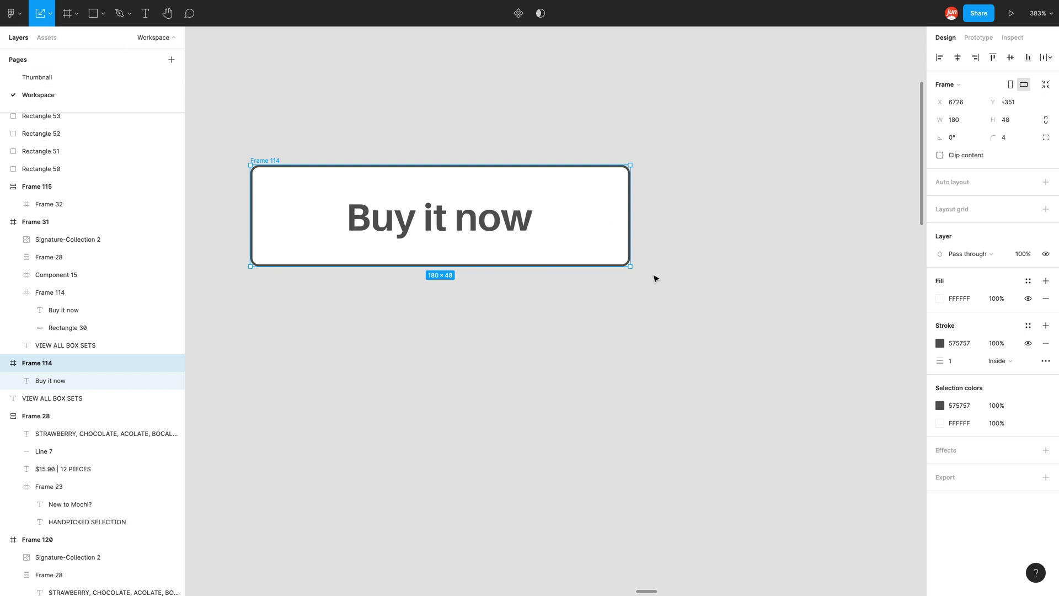
left_click_drag(631, 267, 776, 332)
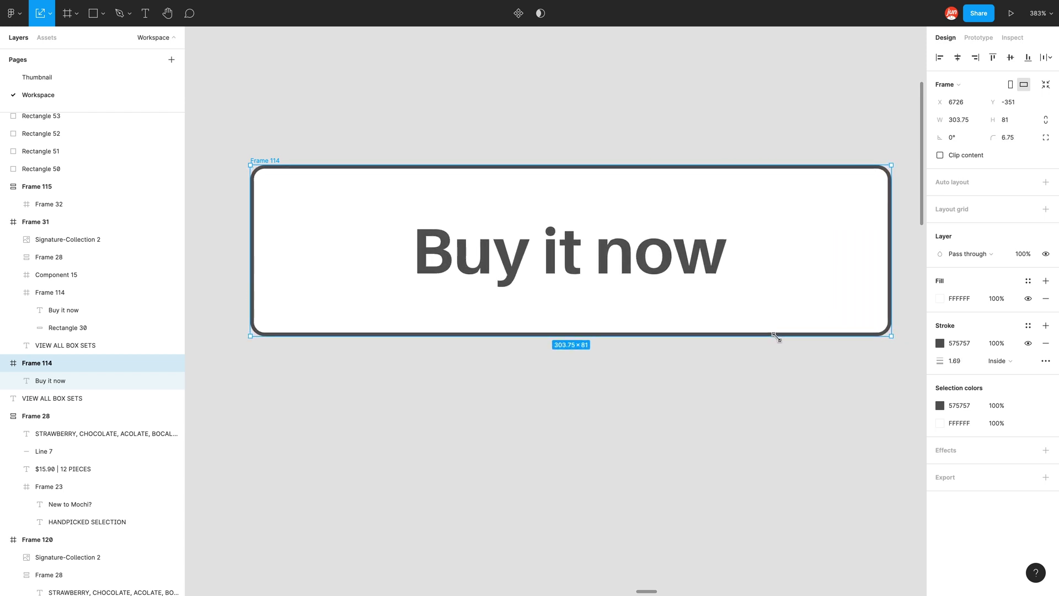
left_click(684, 281)
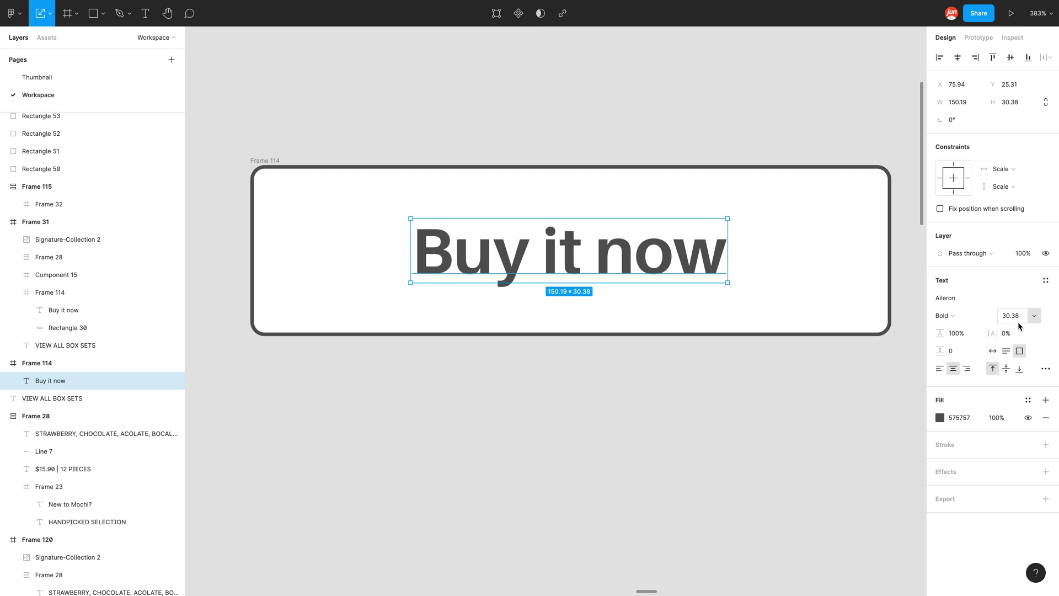
left_click(786, 349)
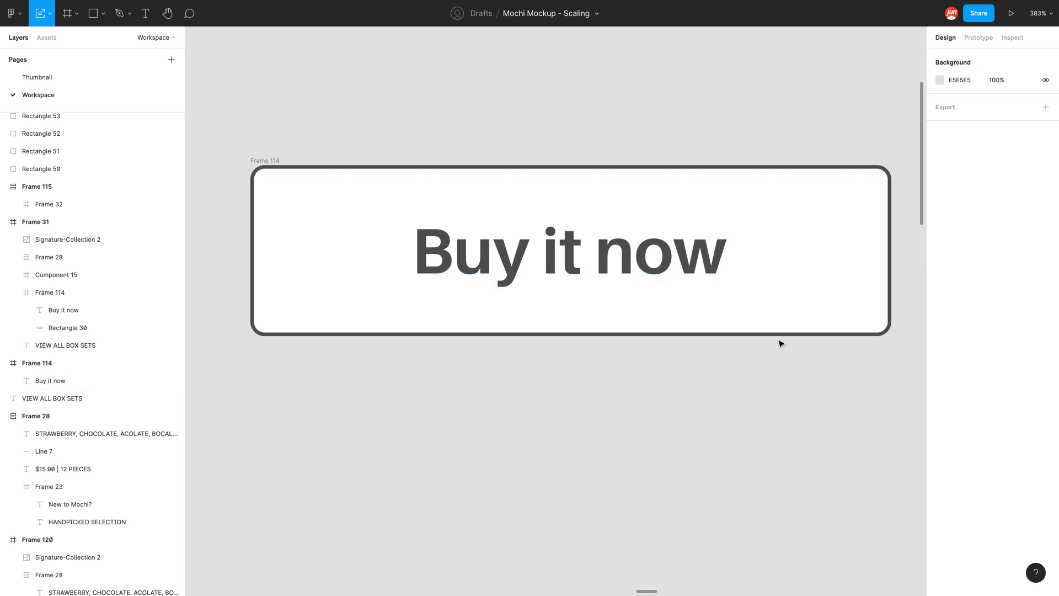
left_click(268, 166)
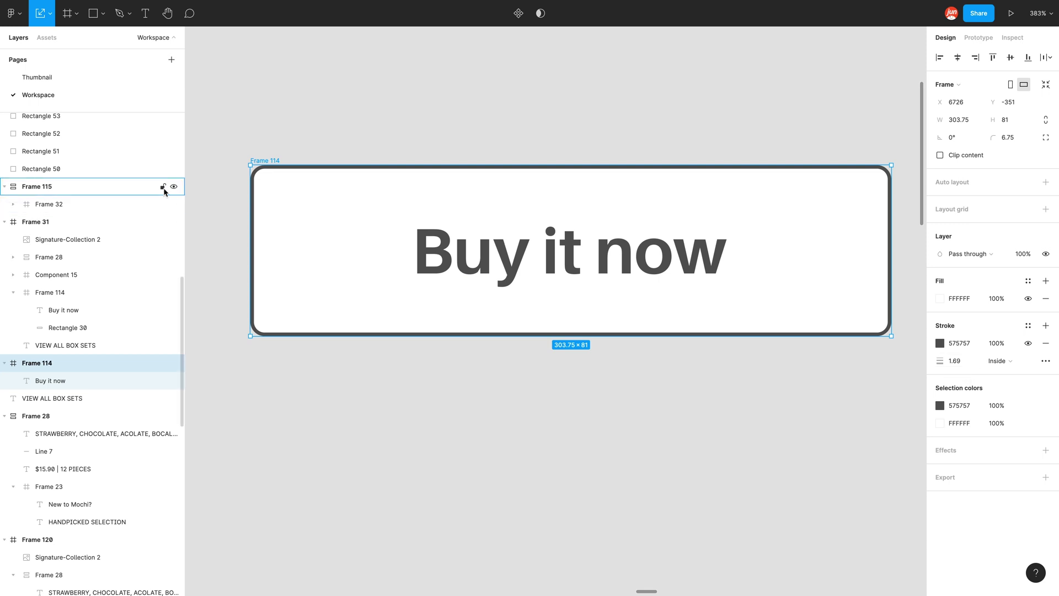
left_click(52, 18)
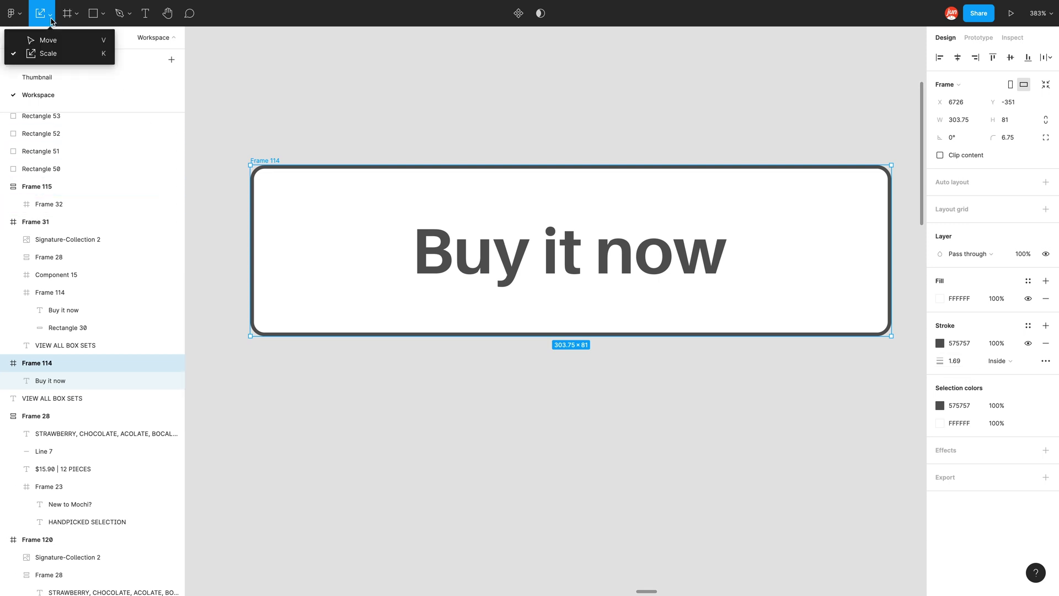
left_click(63, 44)
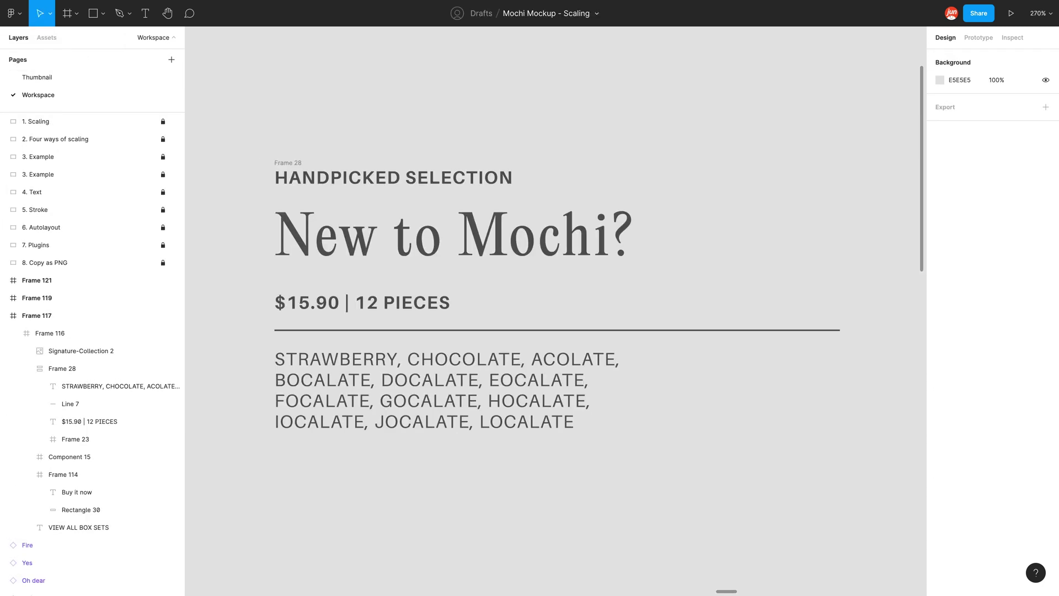
left_click(291, 165)
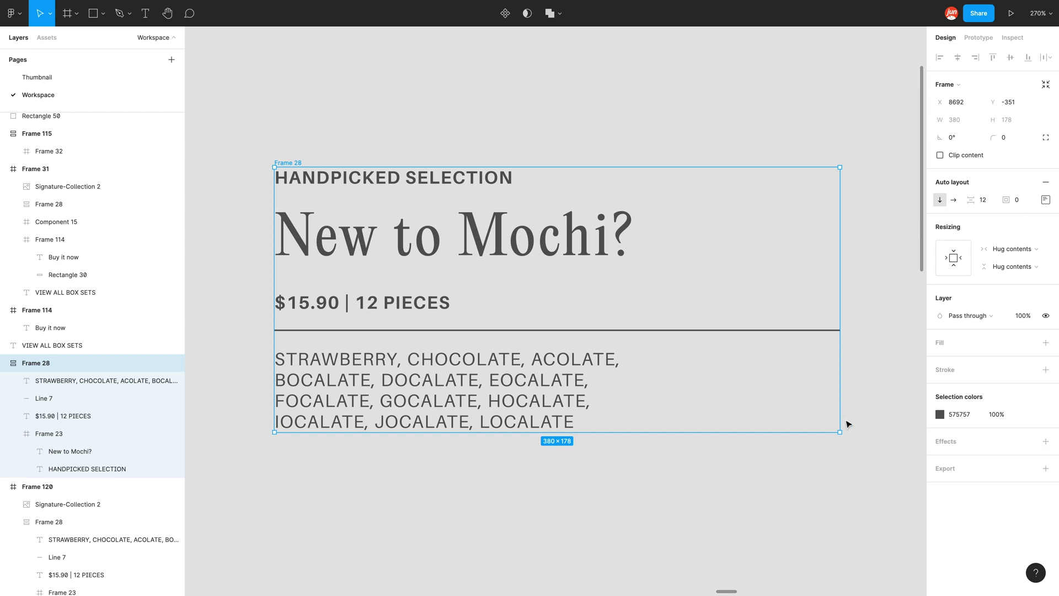
left_click_drag(840, 432, 372, 436)
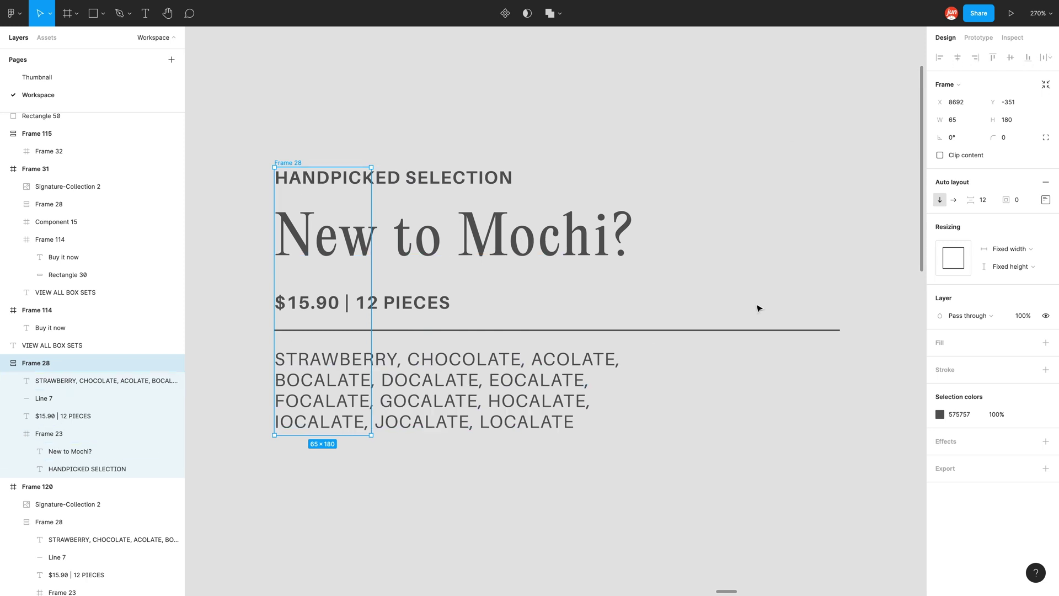
left_click(1014, 249)
left_click(1010, 264)
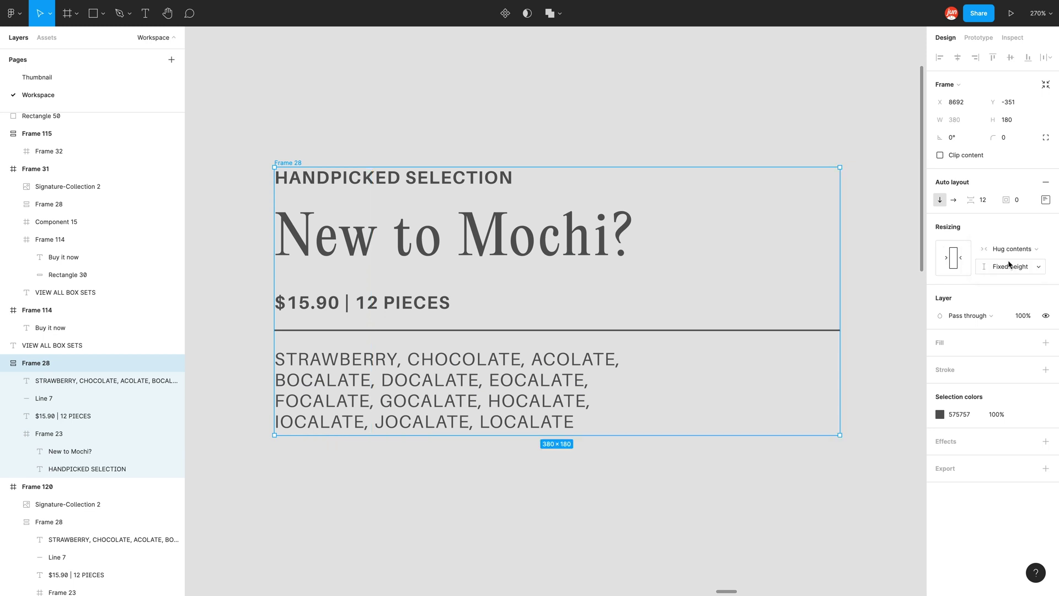
left_click(1009, 268)
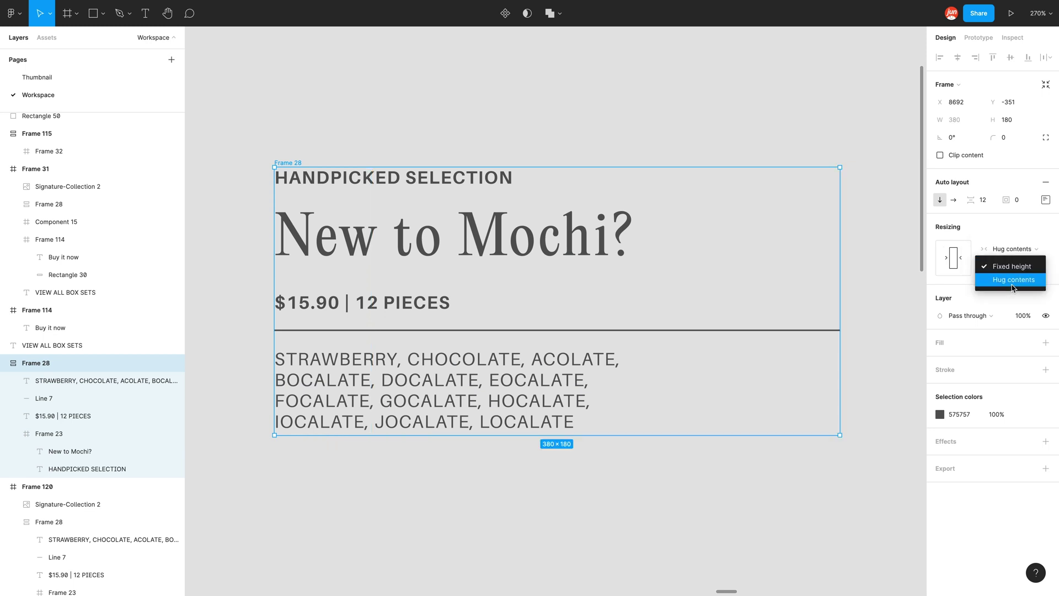
left_click(1013, 286)
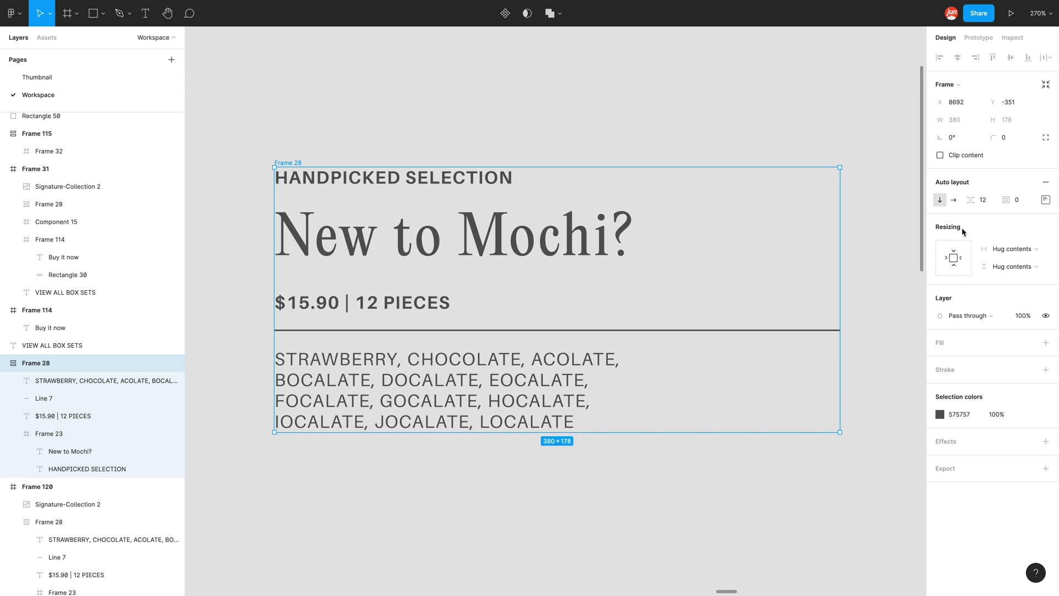
left_click(862, 218)
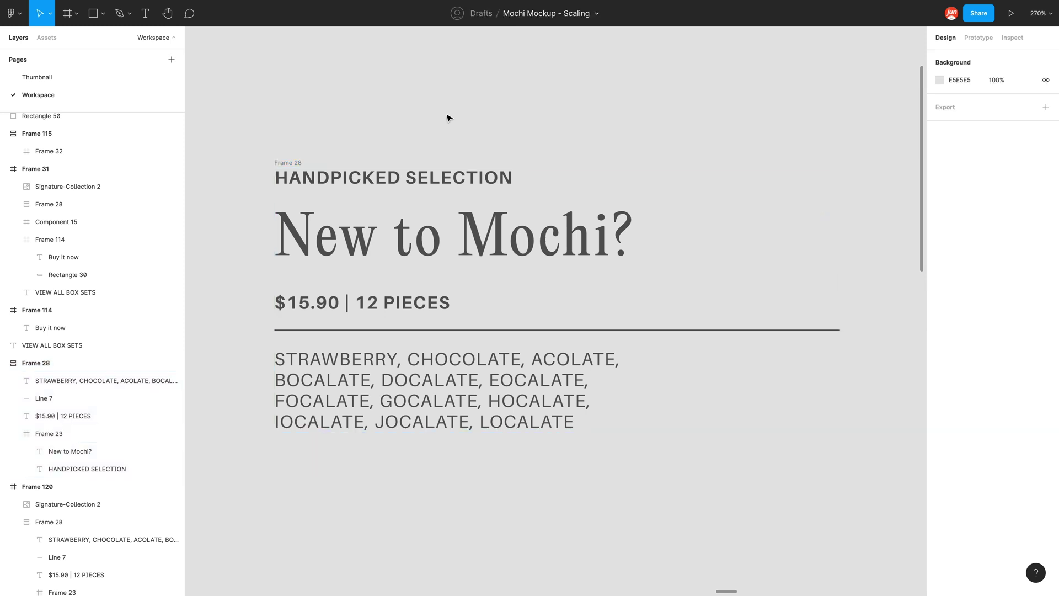
- With the Scale tool, shrink Frame 28 to about 226×106 so its text and spacing shrink
left_click(50, 14)
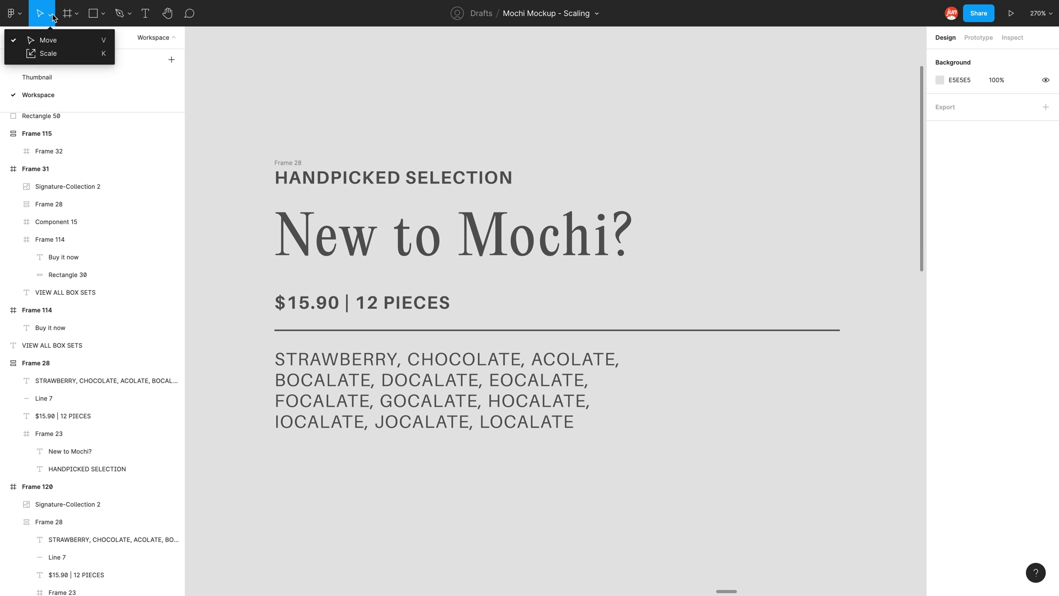
left_click(80, 57)
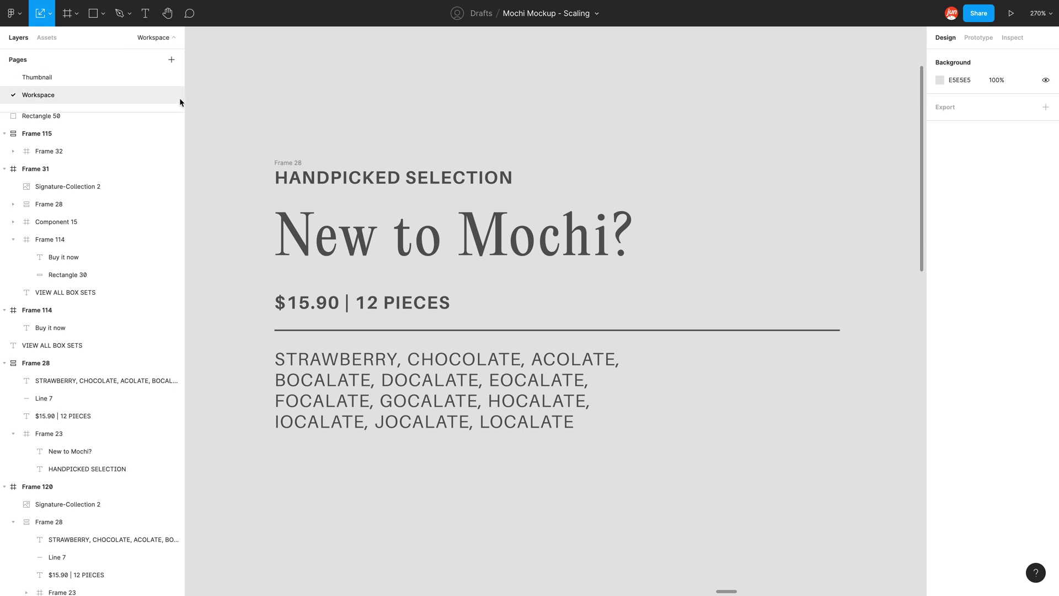
left_click(294, 163)
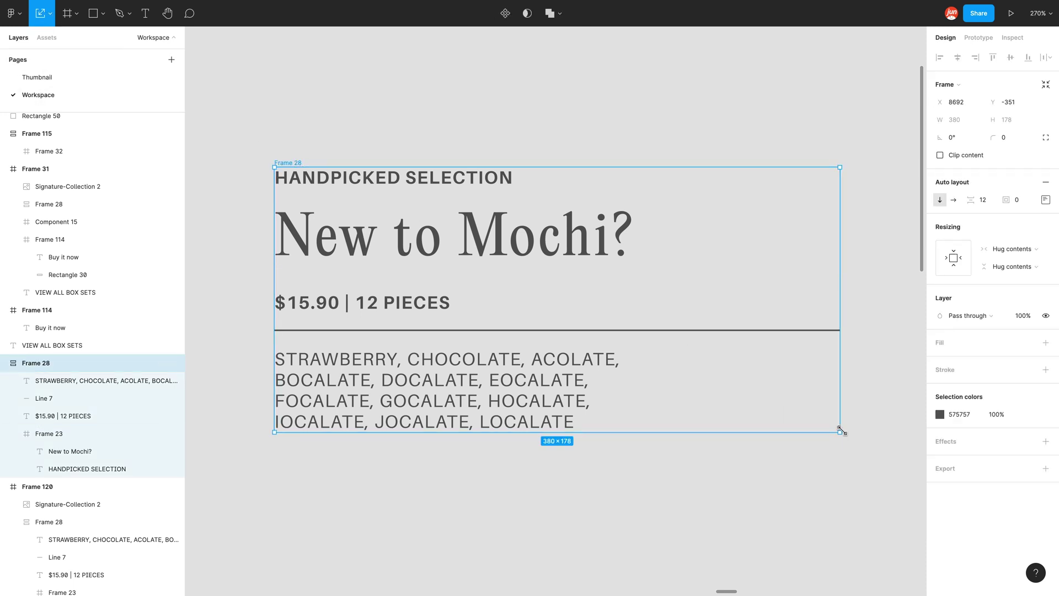
left_click_drag(842, 431, 606, 325)
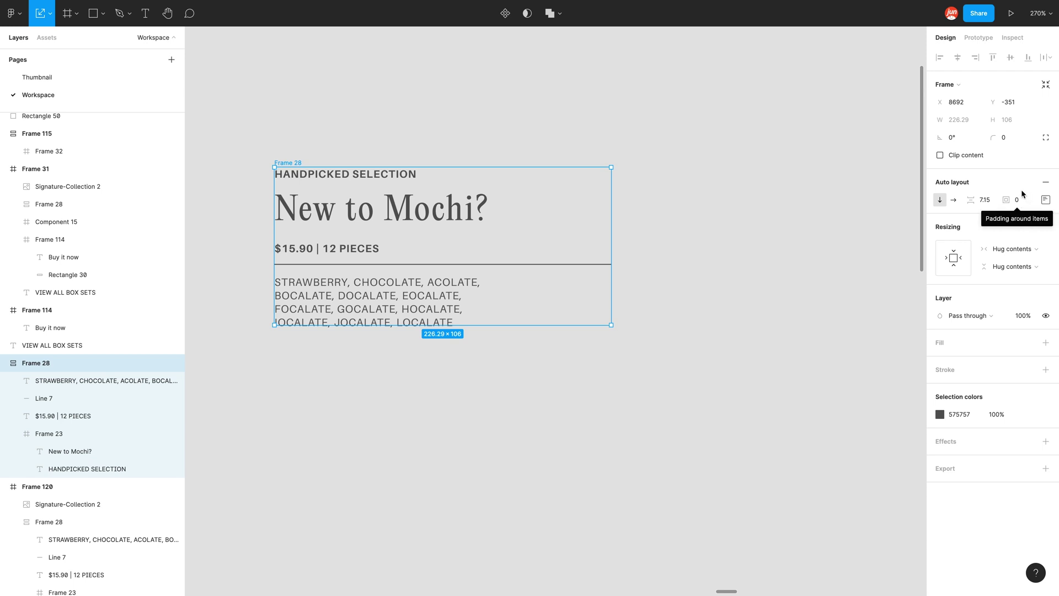
left_click(685, 289)
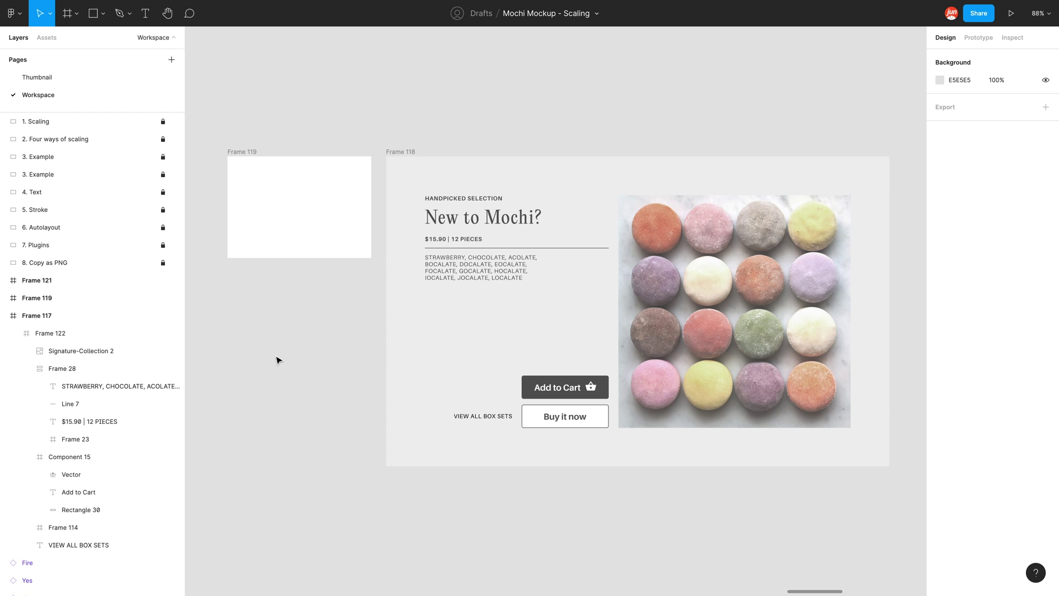
left_click(49, 21)
left_click(71, 53)
left_click(401, 154)
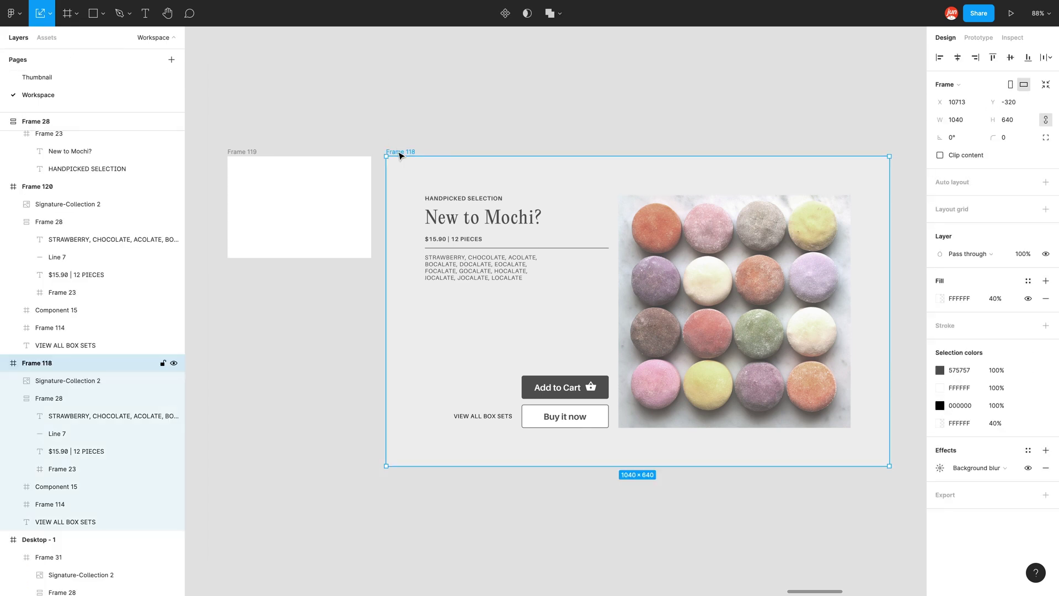
left_click(1019, 120)
type("210")
key("Return")
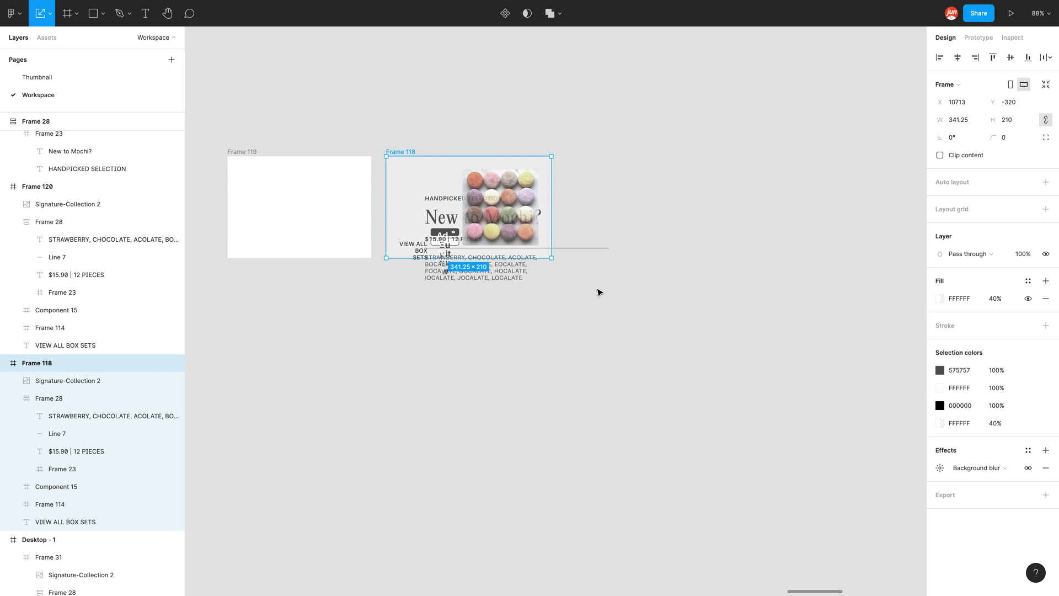
key("ctrl+z")
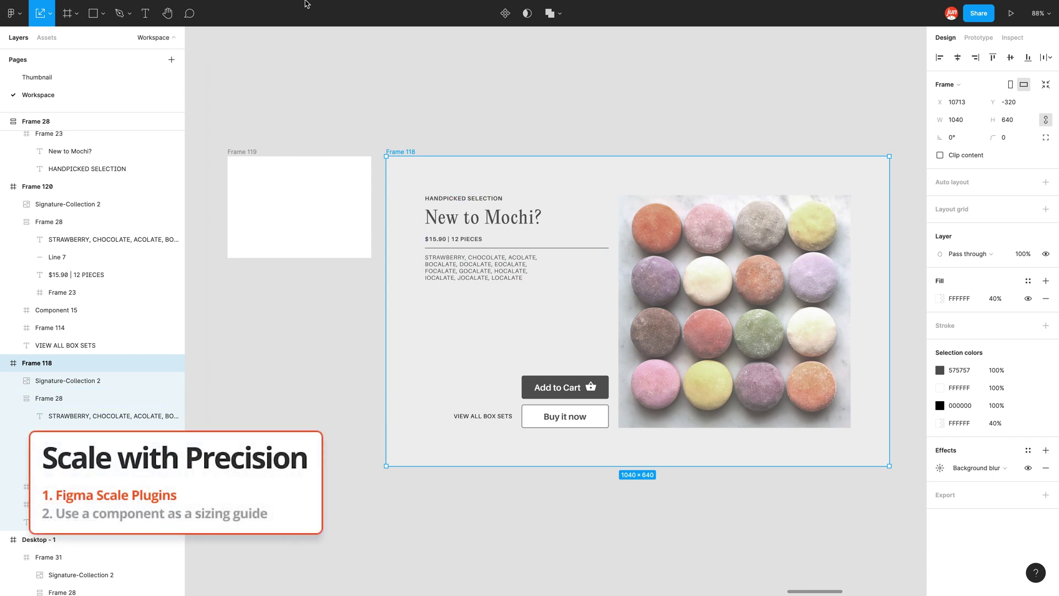
- Scale Frame 118 to height 210 (341.25×210) using the Proportional Scale plugin
left_click(283, 8)
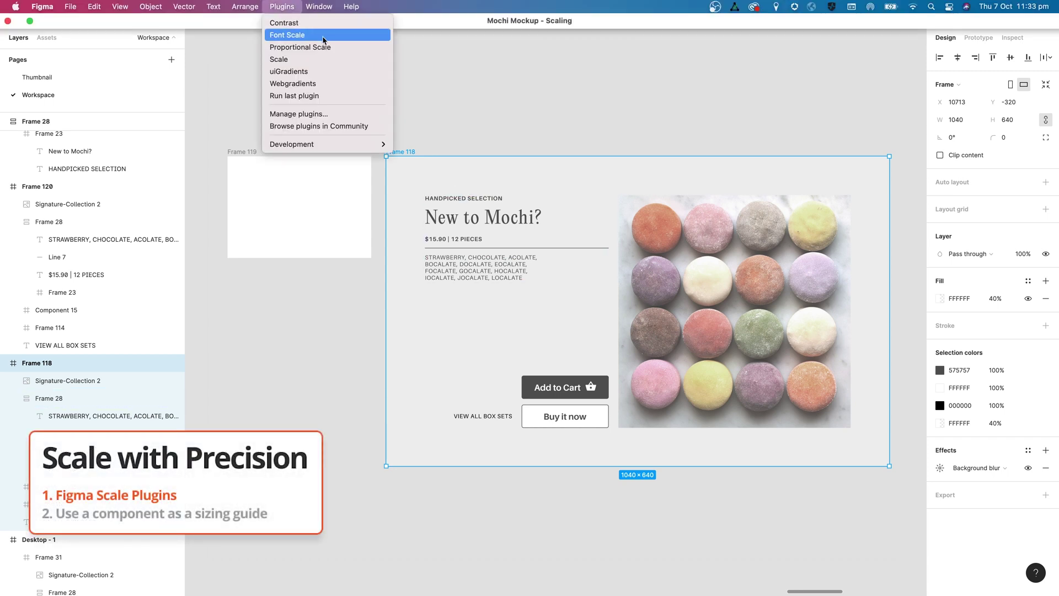
left_click(358, 48)
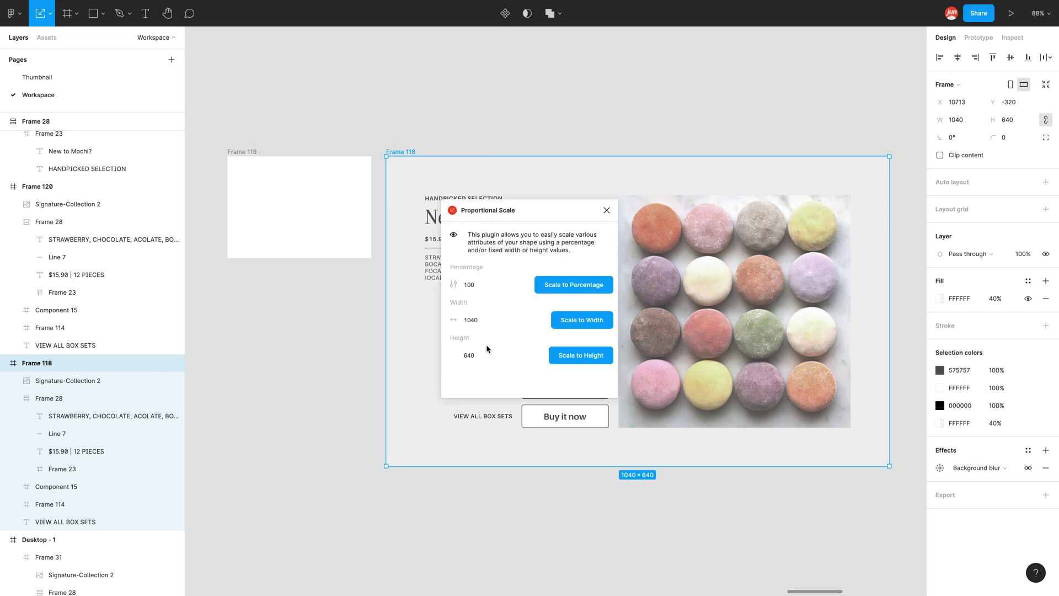
left_click(481, 351)
type("210")
left_click(563, 357)
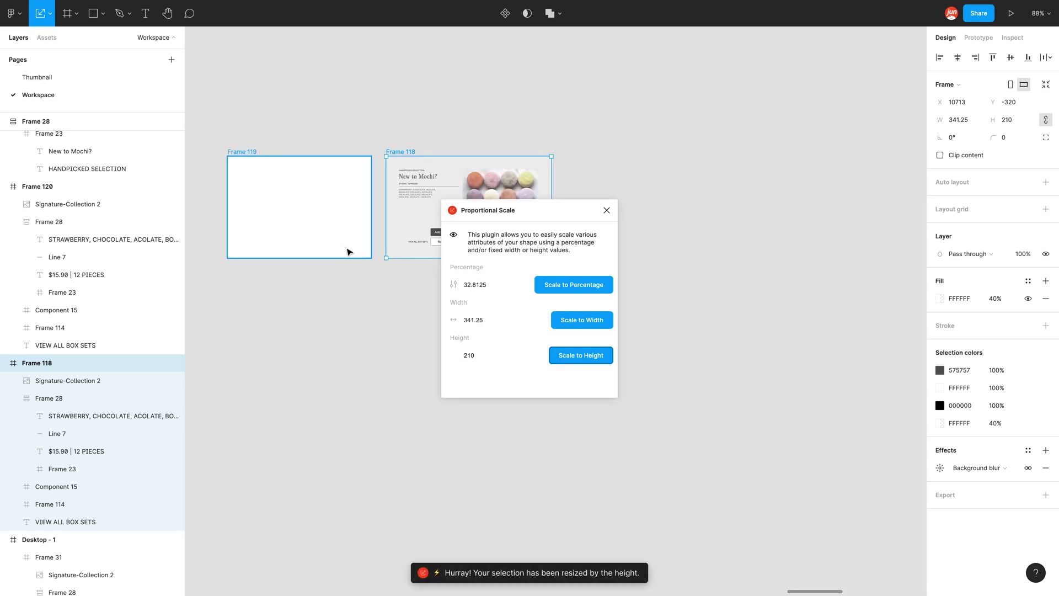
left_click(607, 210)
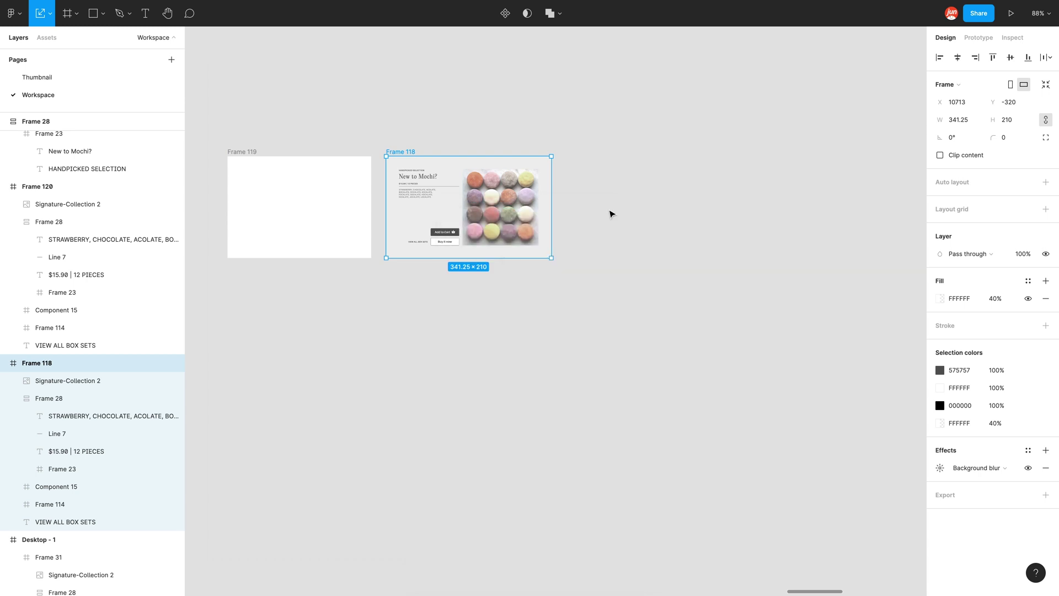
- Undo the plugin scaling, then drag-scale Frame 118 until it snaps to Frame 119's 210 height
key("ctrl+z")
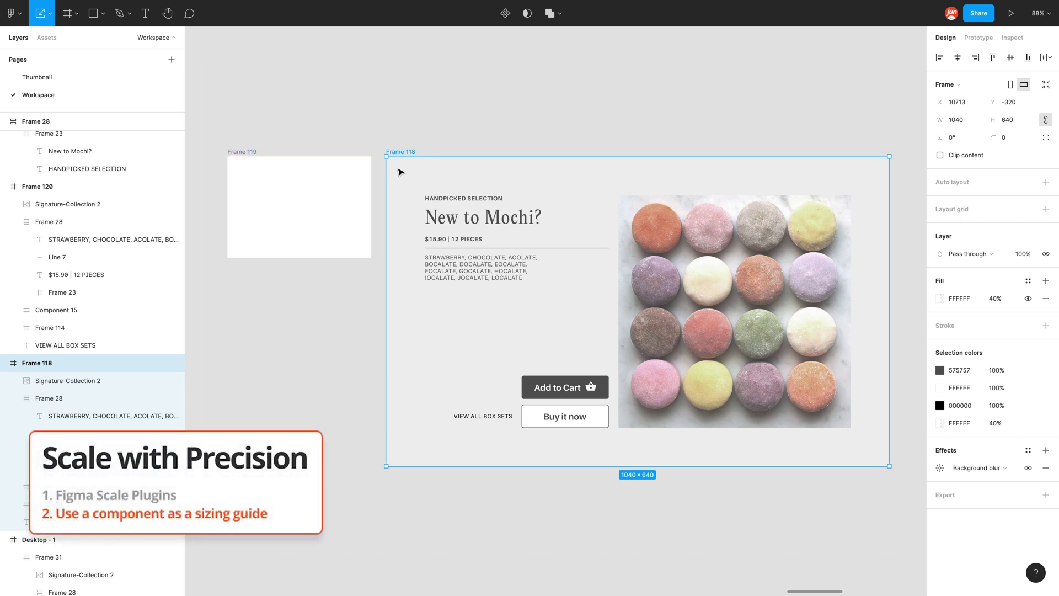
left_click(240, 158)
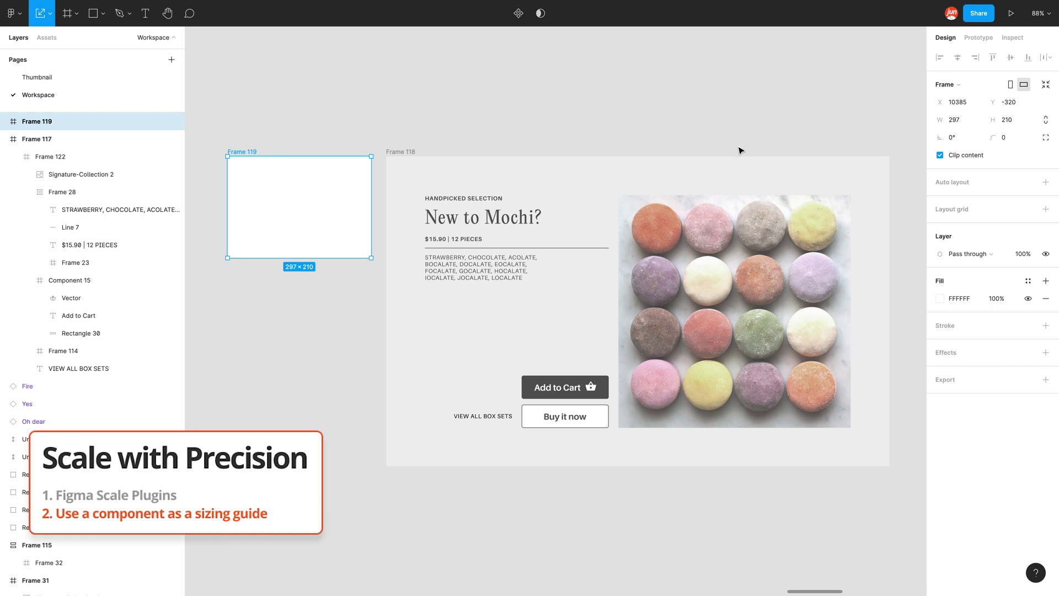
left_click(397, 154)
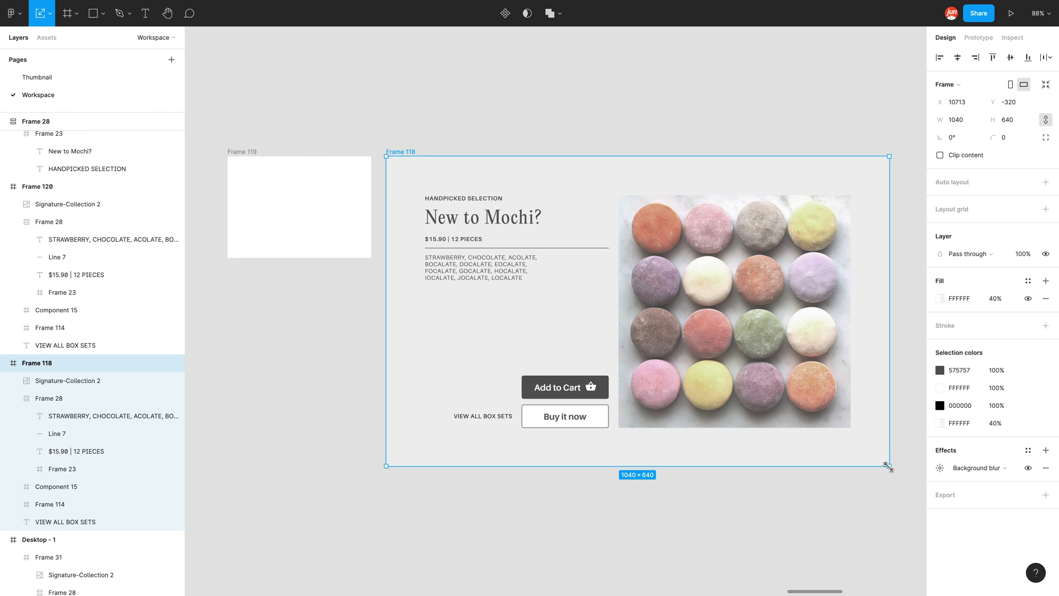
left_click_drag(889, 466, 506, 258)
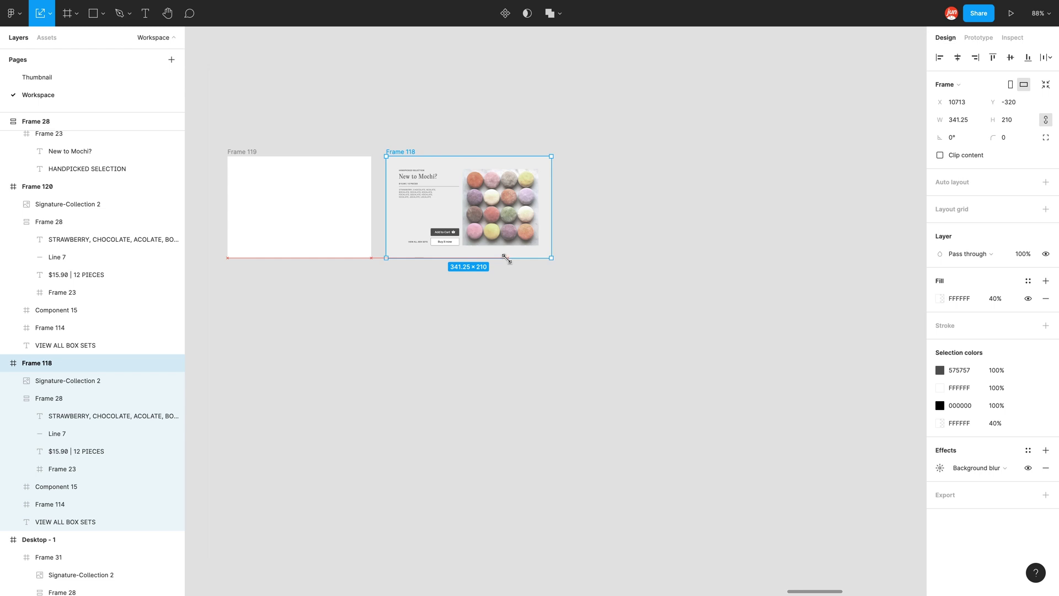
left_click_drag(507, 258, 506, 257)
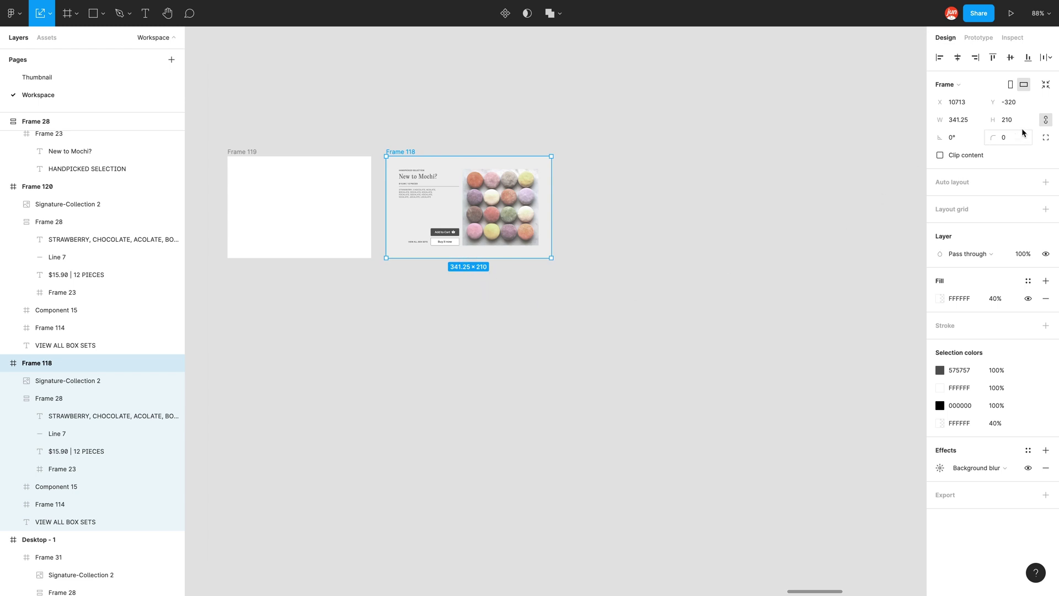
- Zoom in to show the full-size card in Frame 120 and the empty Frame 121
scroll(342, 150, "up", 5)
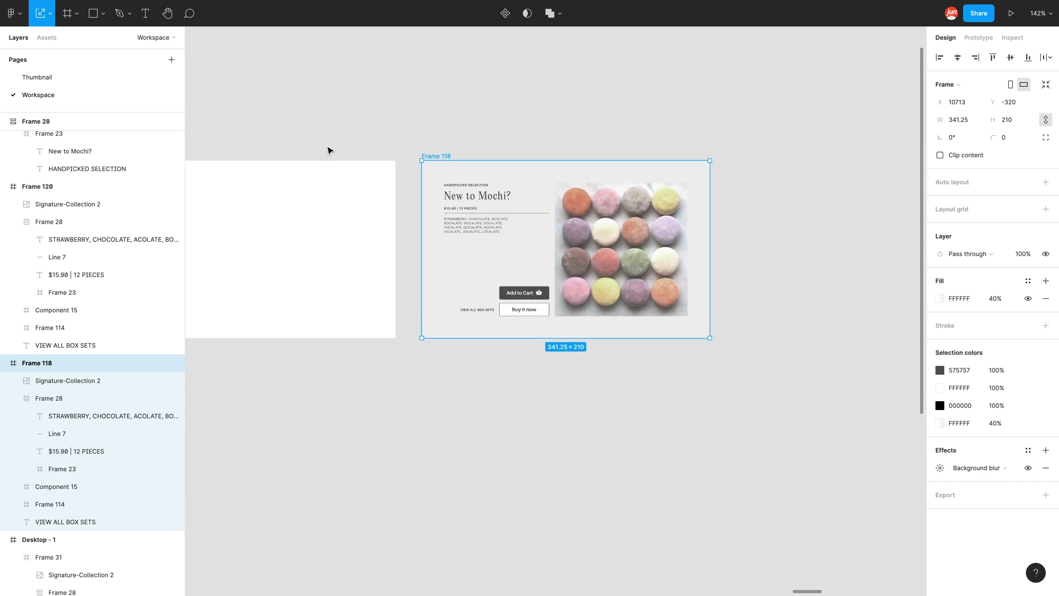
scroll(347, 153, "up", 1)
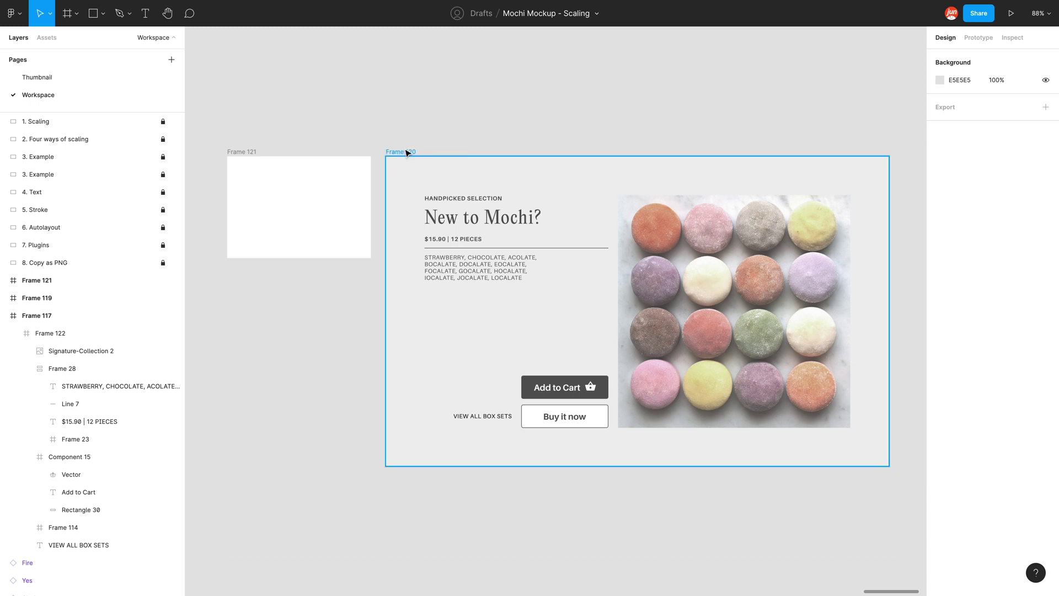
- Copy the Frame 120 card as a PNG and paste it onto the canvas
left_click(405, 152)
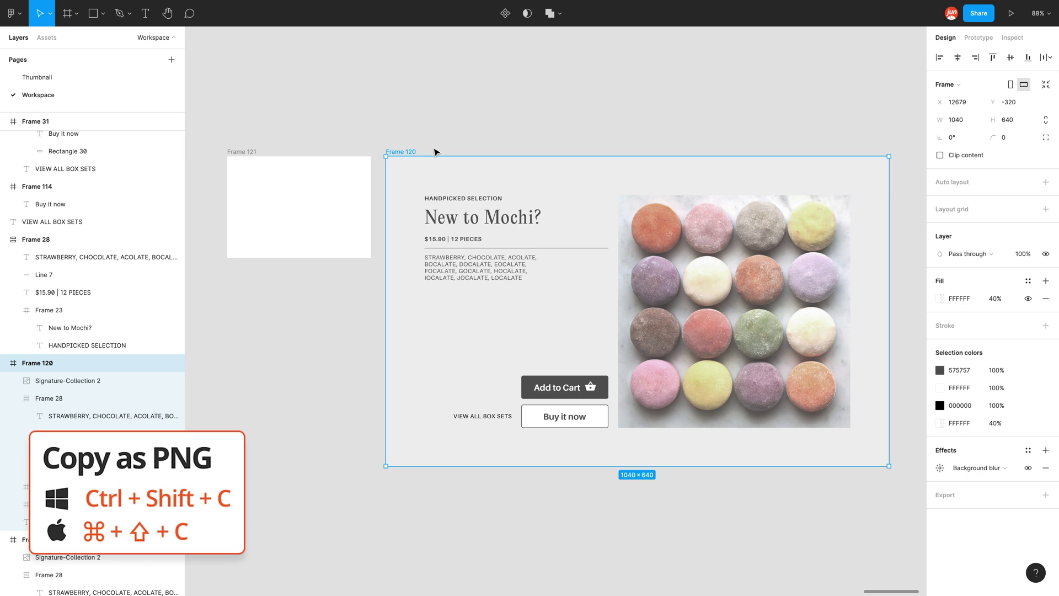
key("ctrl+shift+c")
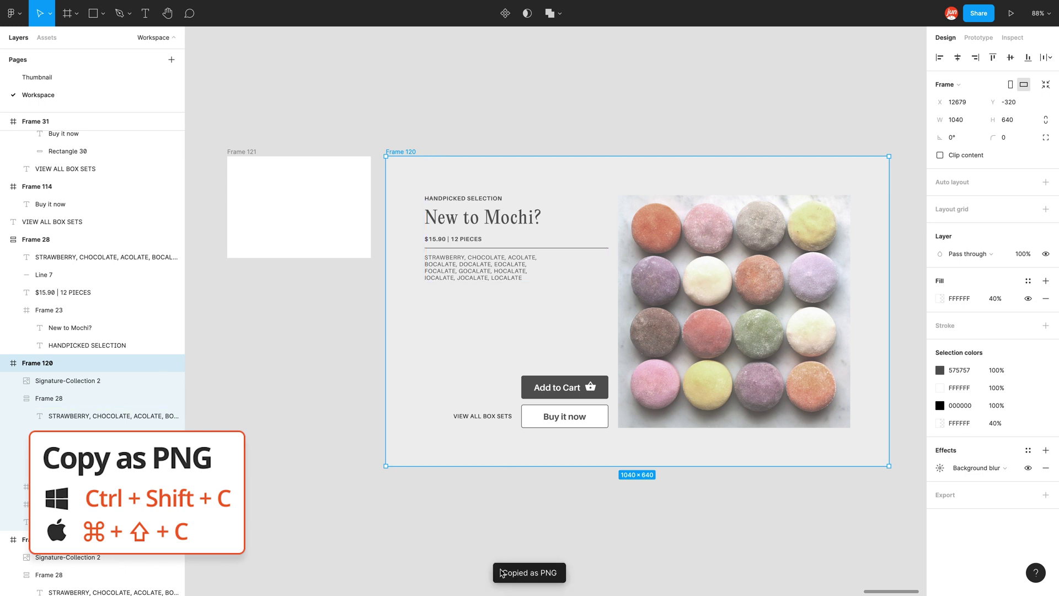
left_click(324, 381)
key("ctrl+v")
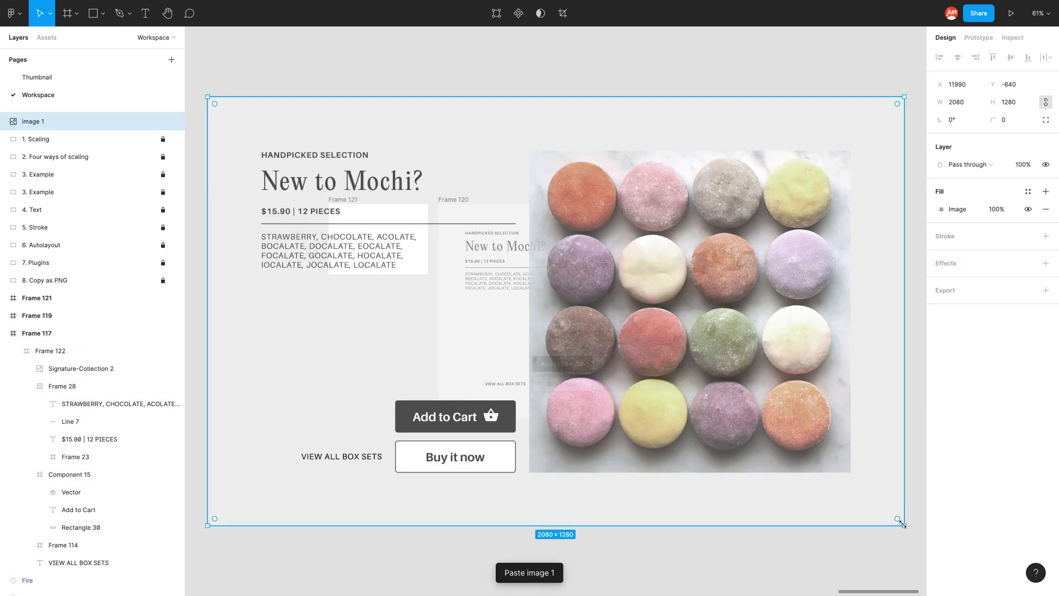
- Resize the pasted image to 297×183 and fit it inside Frame 121 at Y 27
left_click_drag(904, 525, 354, 189)
left_click_drag(298, 156, 359, 228)
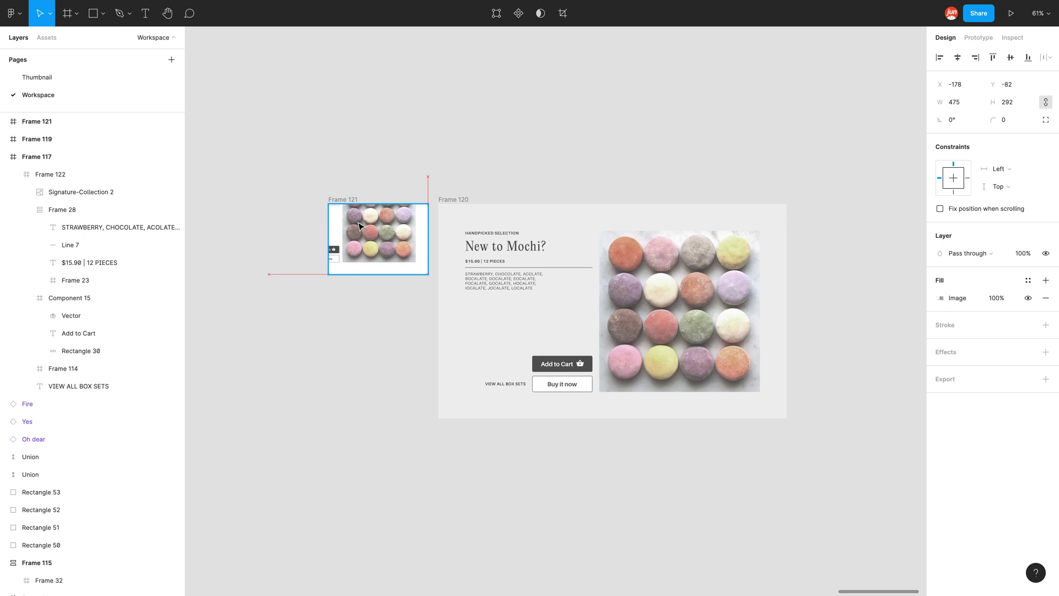
left_click_drag(268, 176, 329, 212)
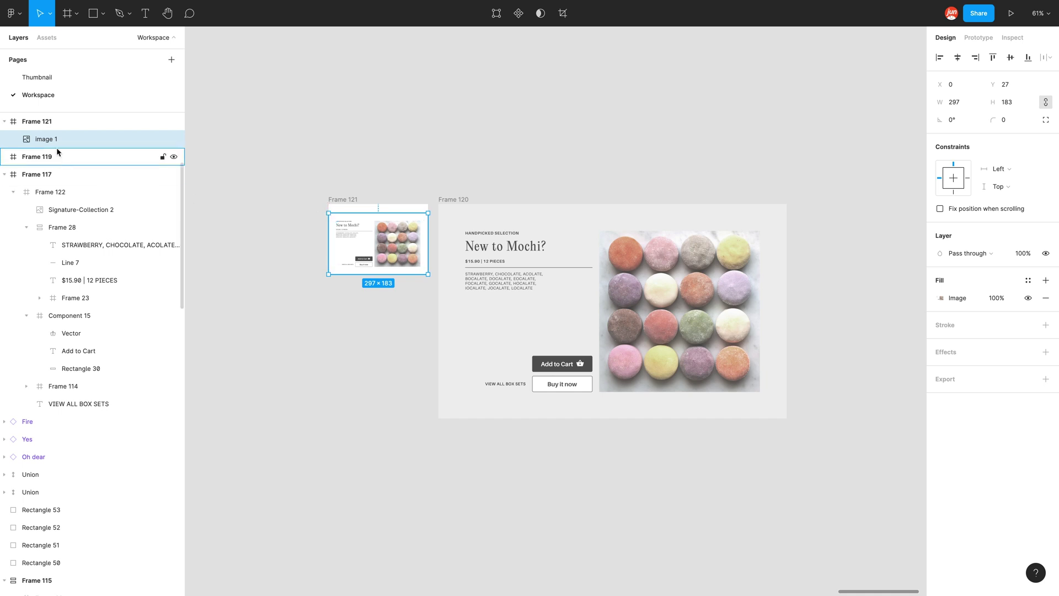
left_click(340, 327)
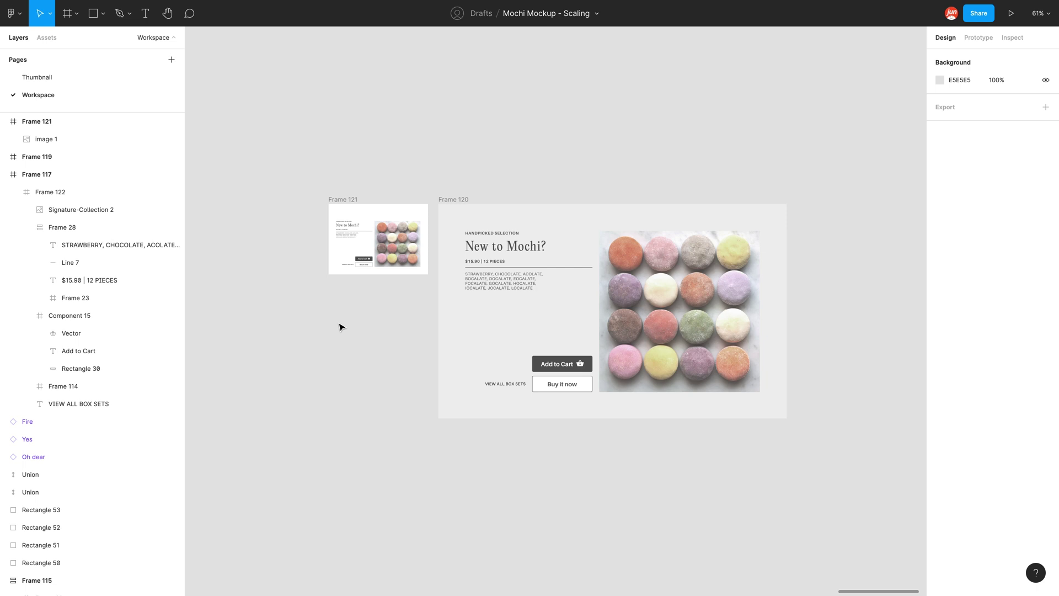
key("ctrl+slash")
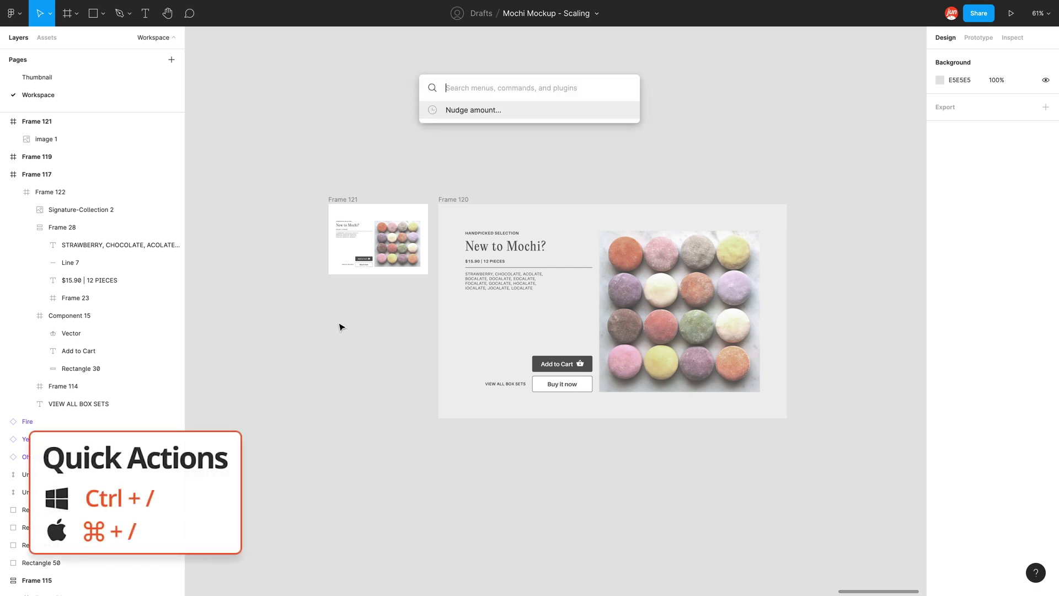
type("copy")
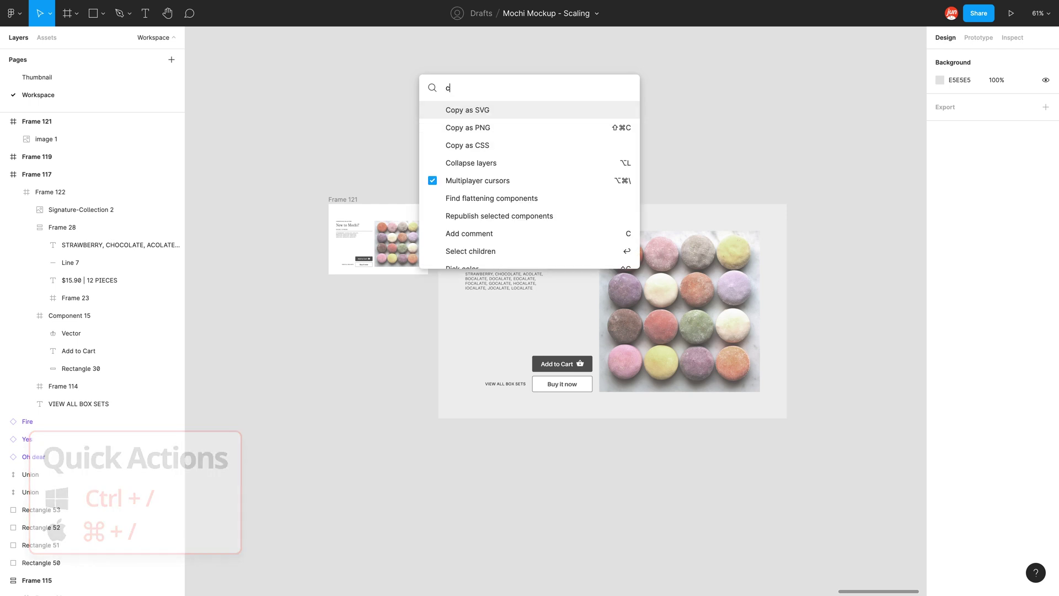